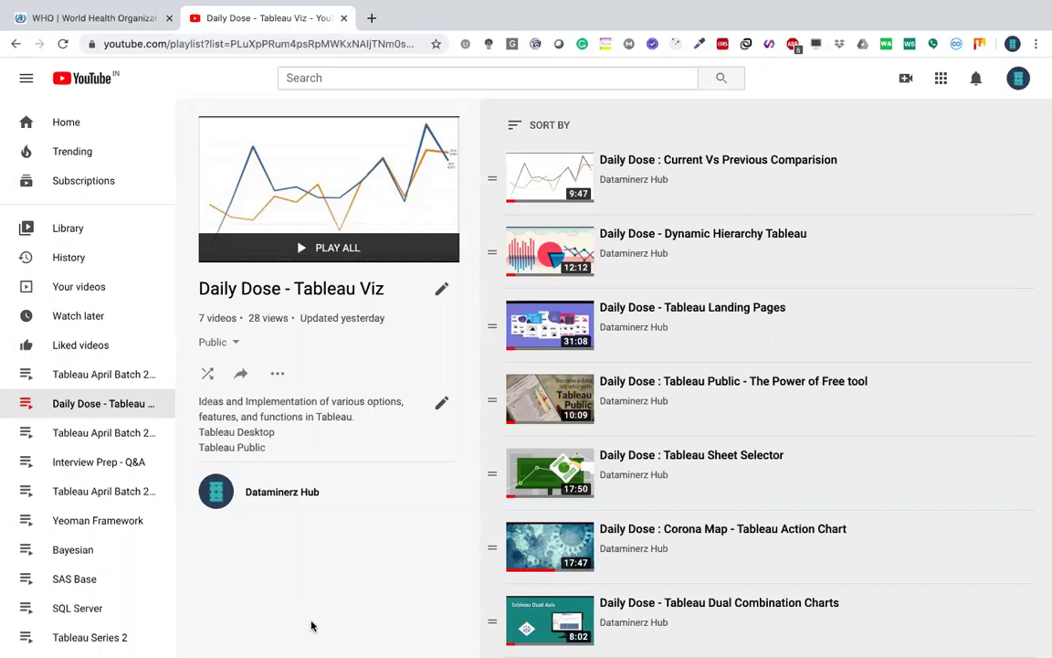
Switch to the WHO | World Health Organization tab in Chrome.
left_click(77, 18)
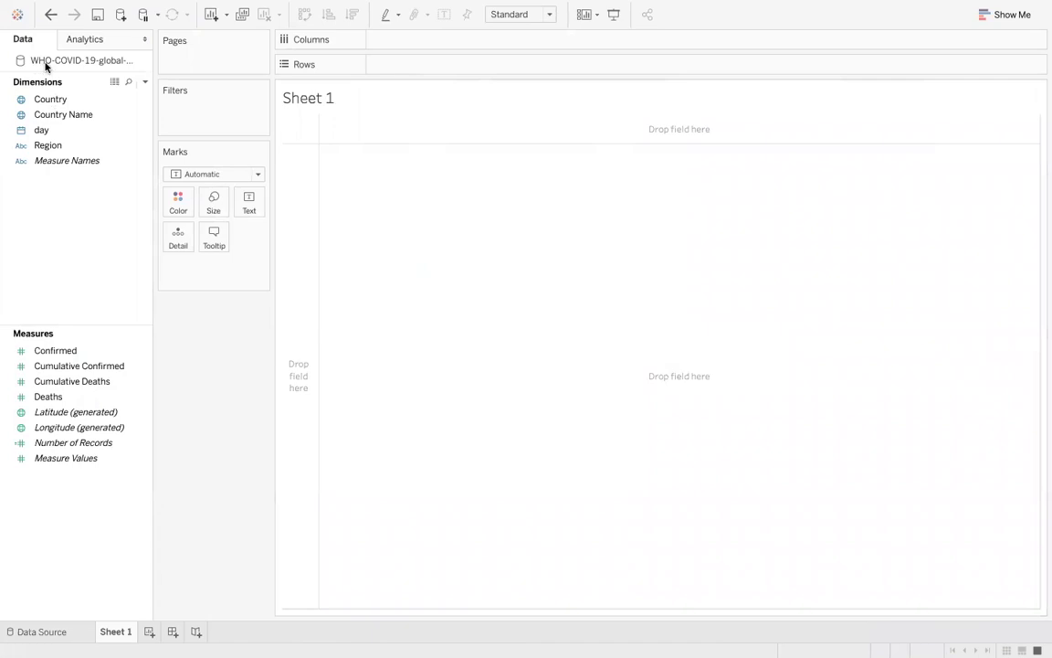
Open View Data for WHO-COVID-19-global-data, enlarging and repositioning the window to show all columns.
left_click(116, 82)
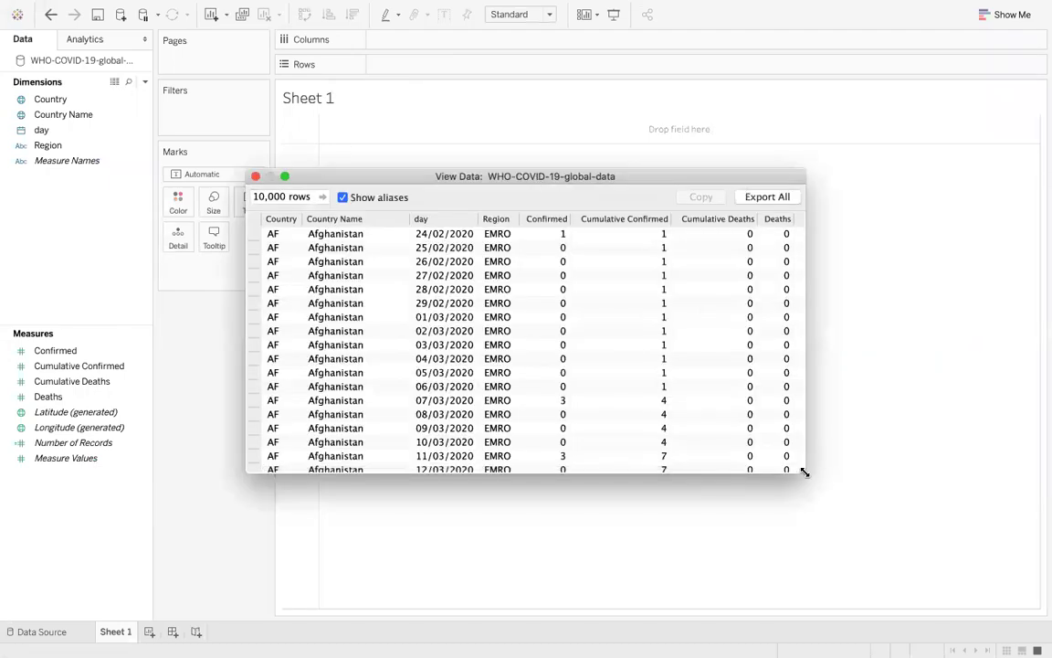
left_click_drag(804, 471, 1041, 542)
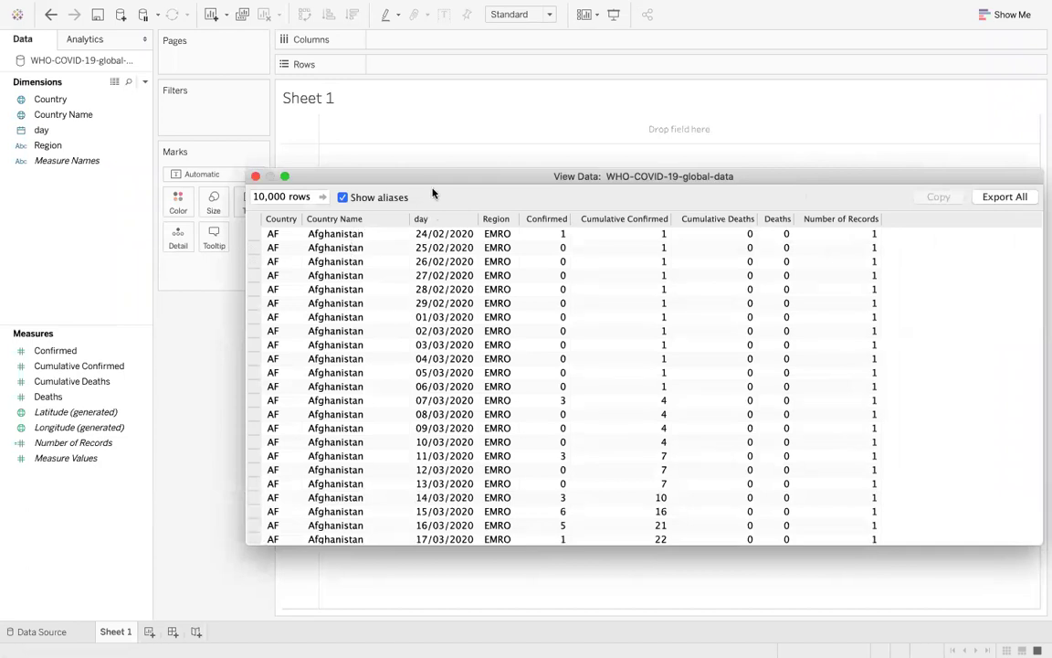
left_click_drag(434, 180, 287, 96)
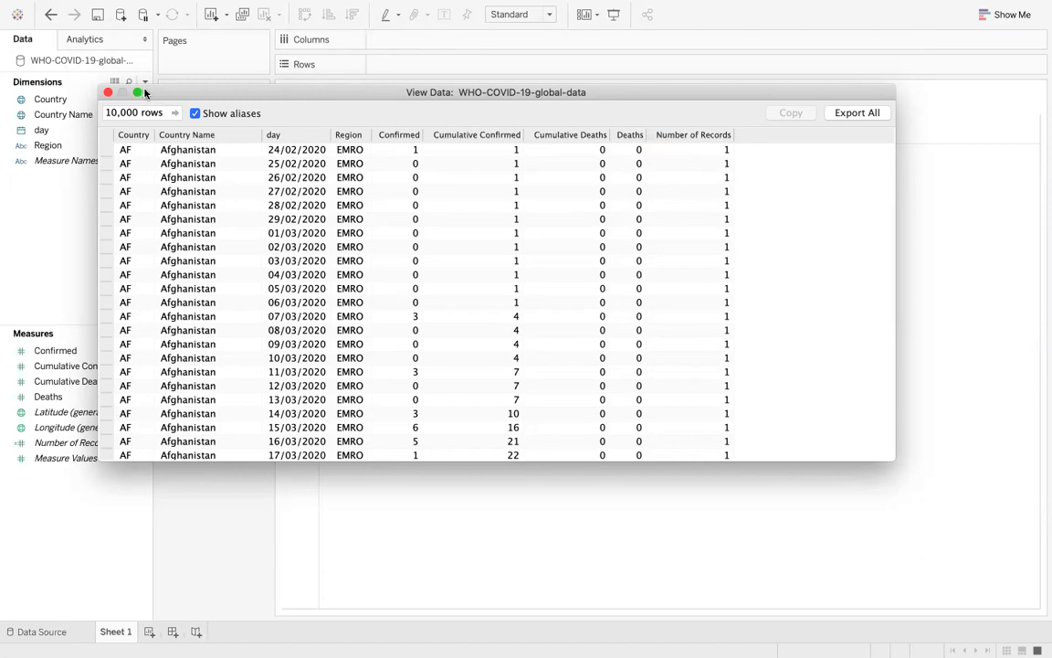
left_click_drag(202, 93, 299, 128)
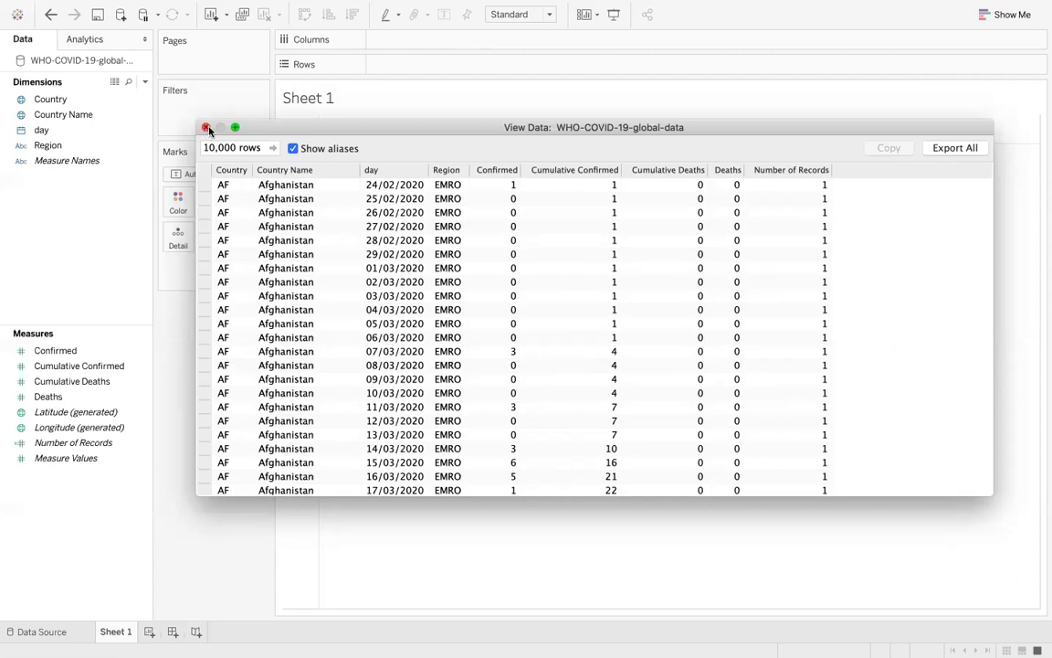
Close View Data, put day on Columns broken down to Day, and set the mark type to Line.
left_click(205, 128)
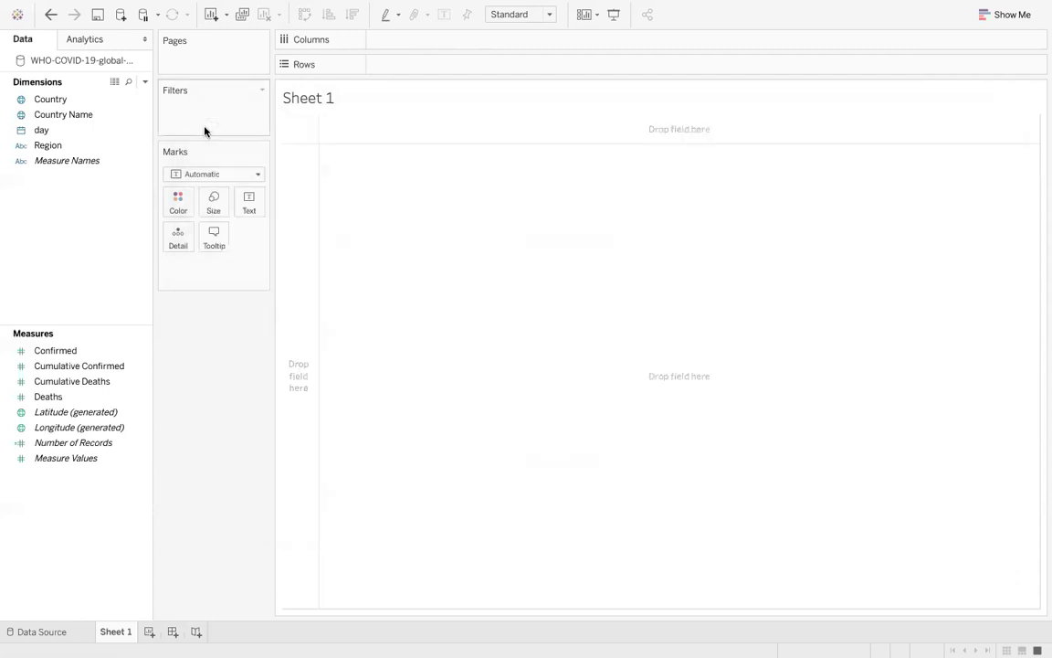
left_click(38, 132)
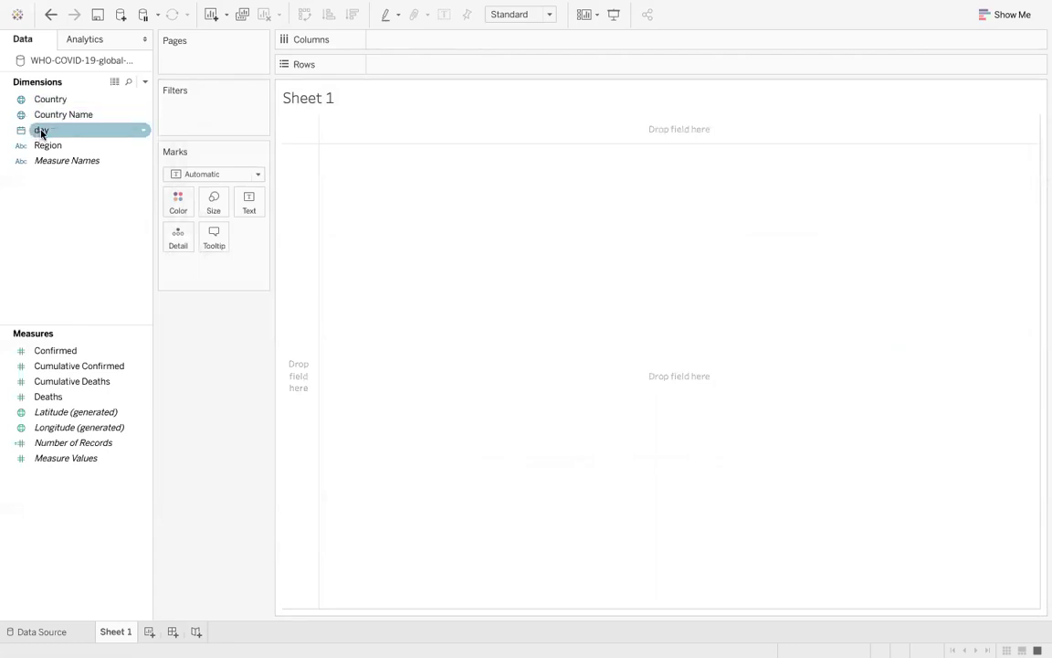
left_click_drag(40, 136, 404, 47)
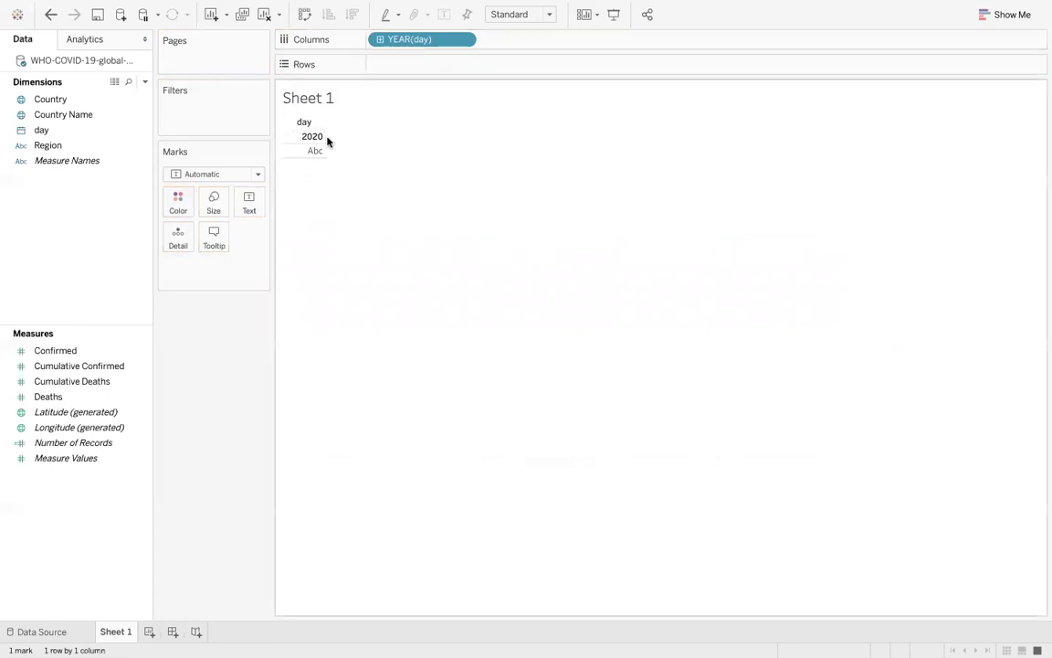
left_click(462, 42)
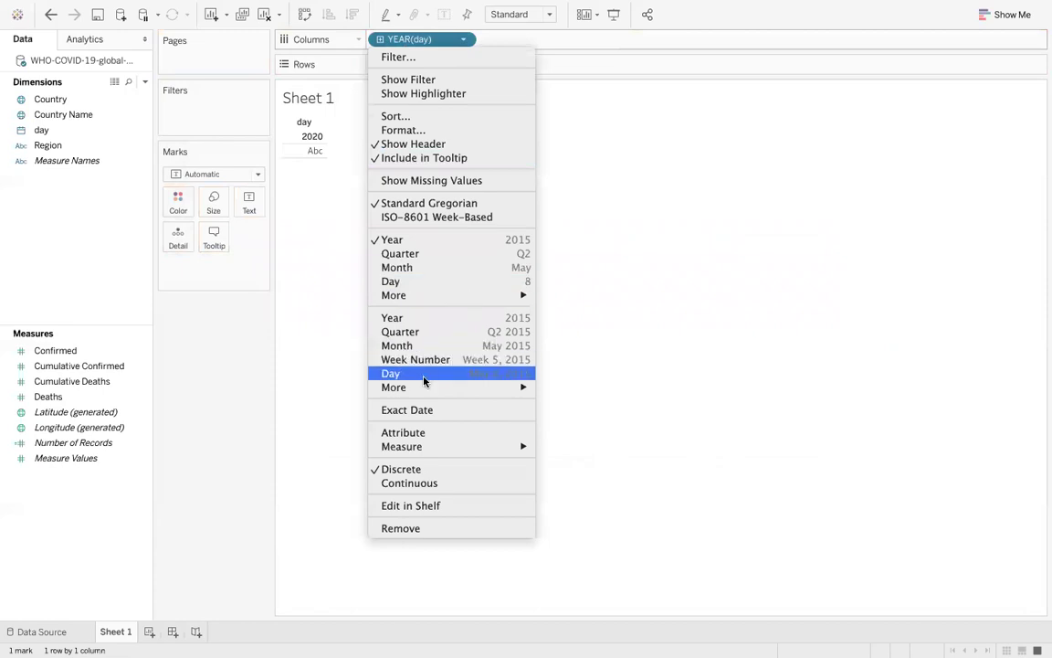
left_click(446, 373)
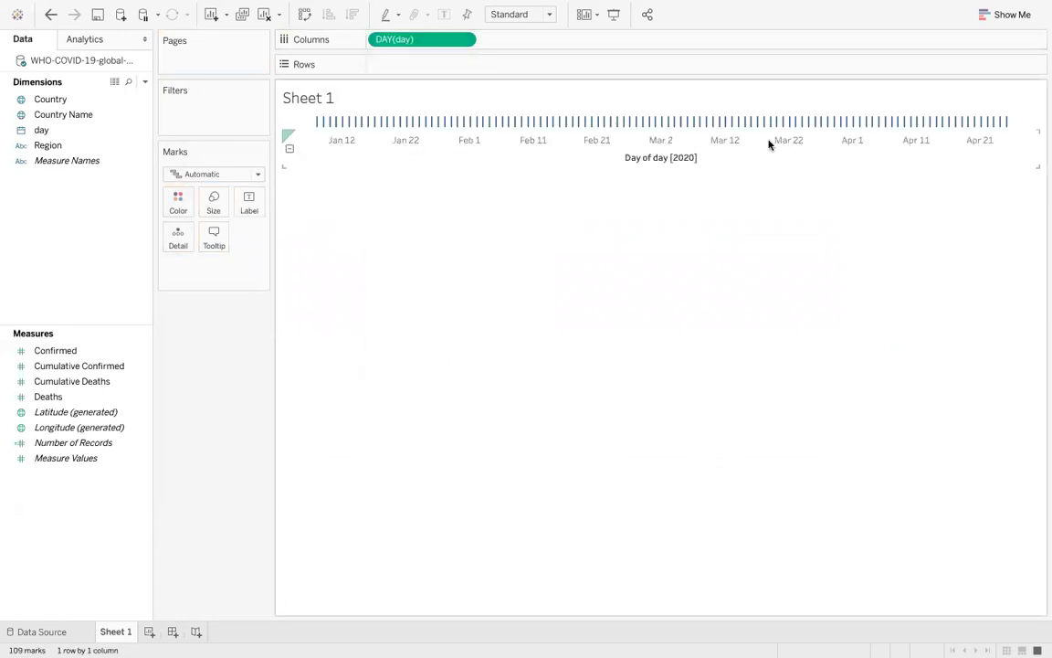
left_click(202, 173)
left_click(193, 225)
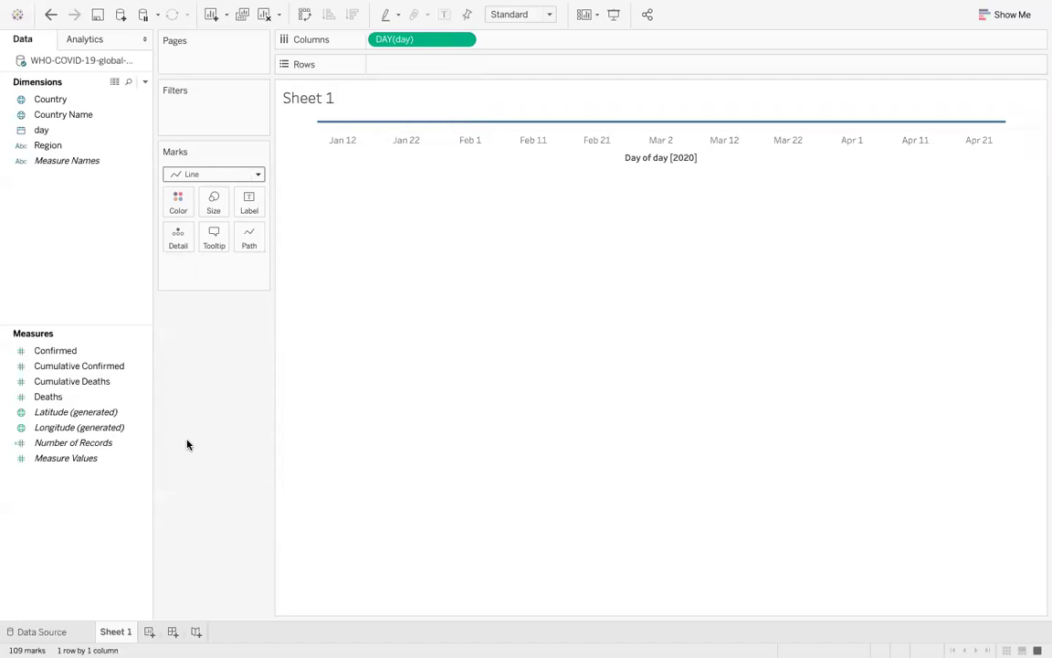
Put SUM(Confirmed) on Rows to draw the daily confirmed-cases line.
left_click(65, 350)
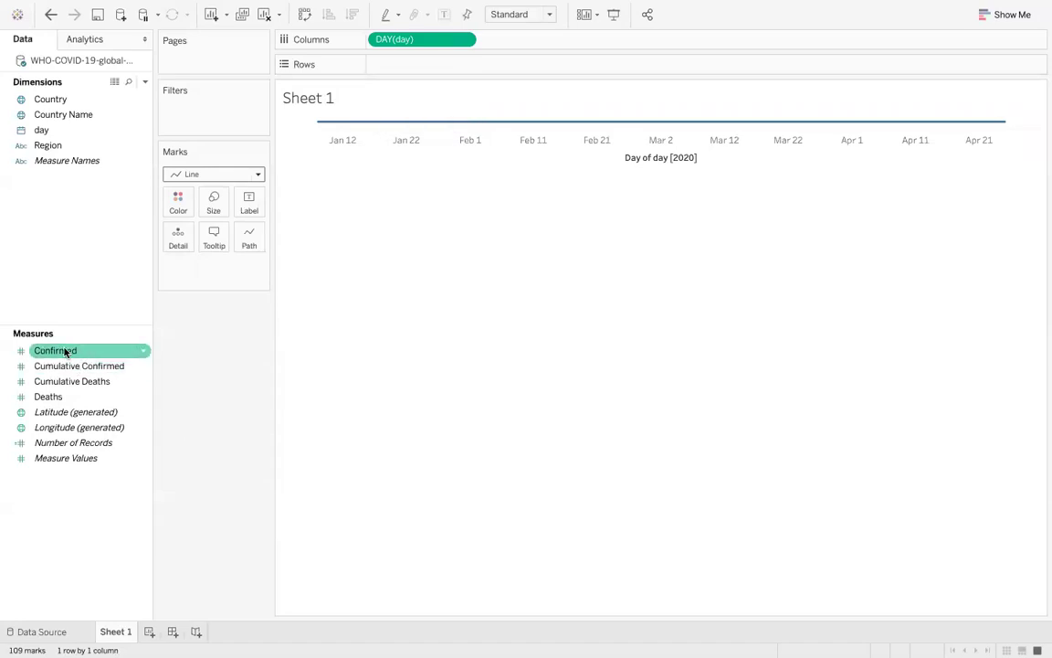
left_click(73, 367)
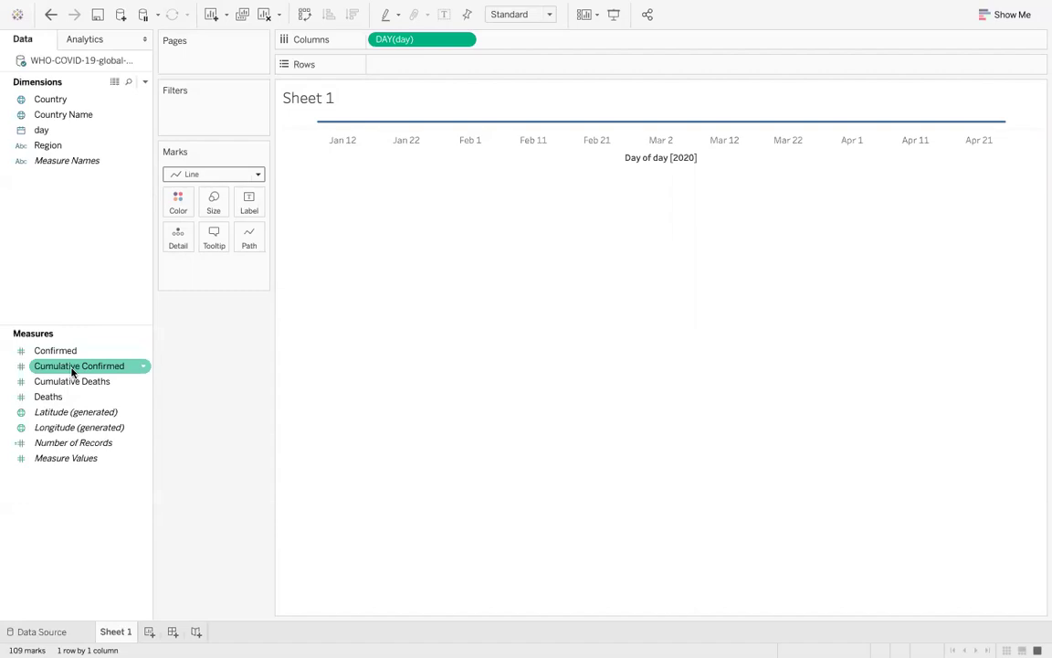
left_click(66, 354)
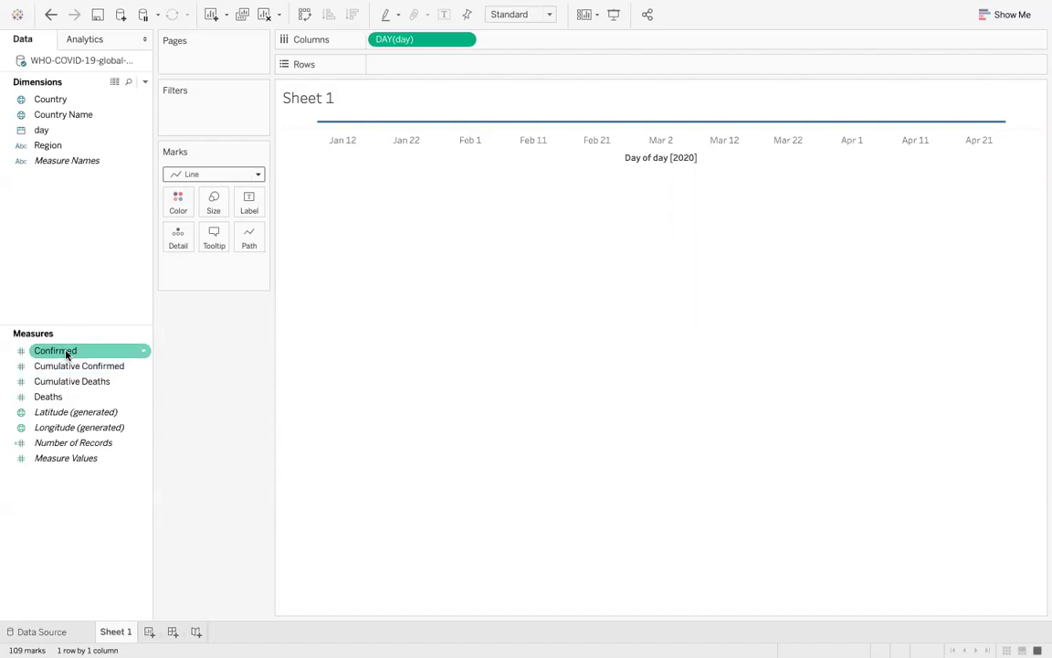
mouse_move(66, 354)
left_mouse_down()
mouse_move(359, 235)
mouse_move(414, 103)
mouse_move(409, 72)
left_mouse_up()
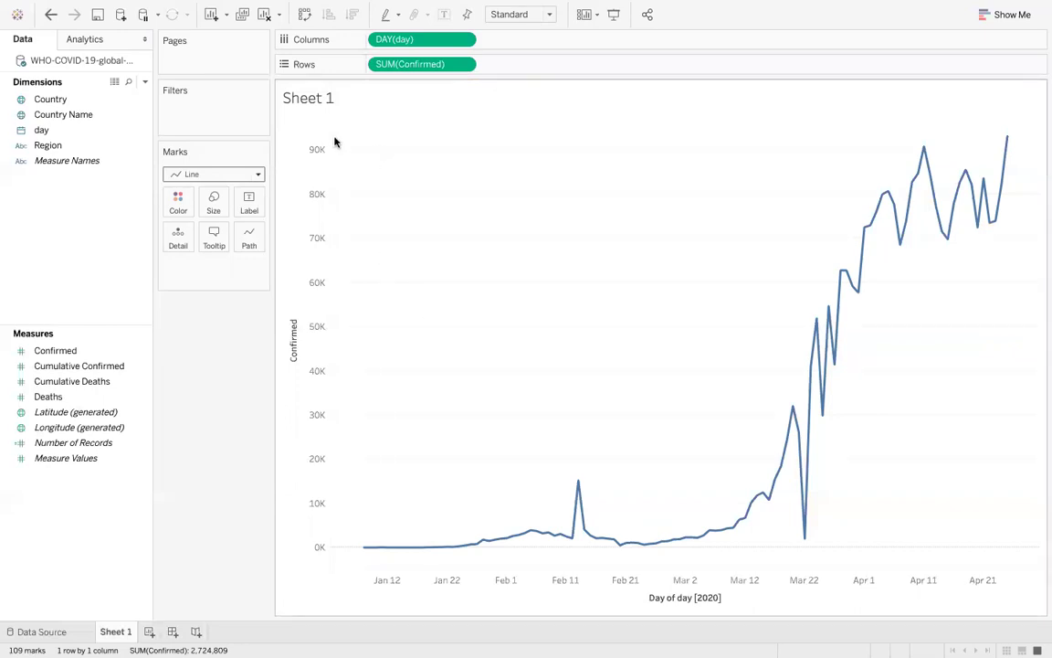
Give the Sheet 1 title a thin border and light beige shading.
right_click(347, 103)
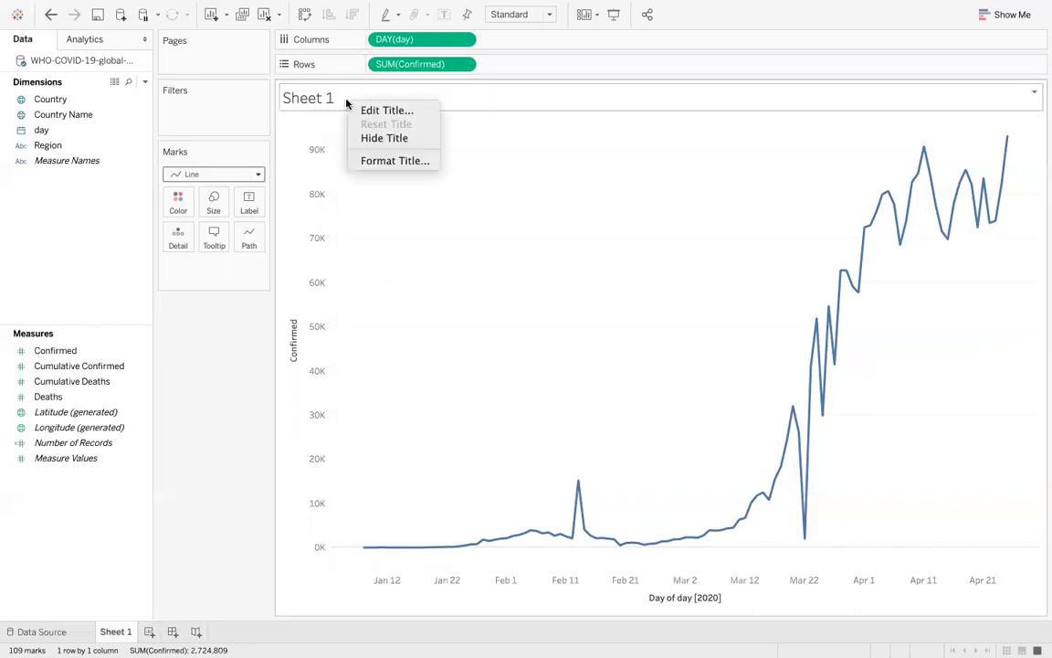
left_click(367, 160)
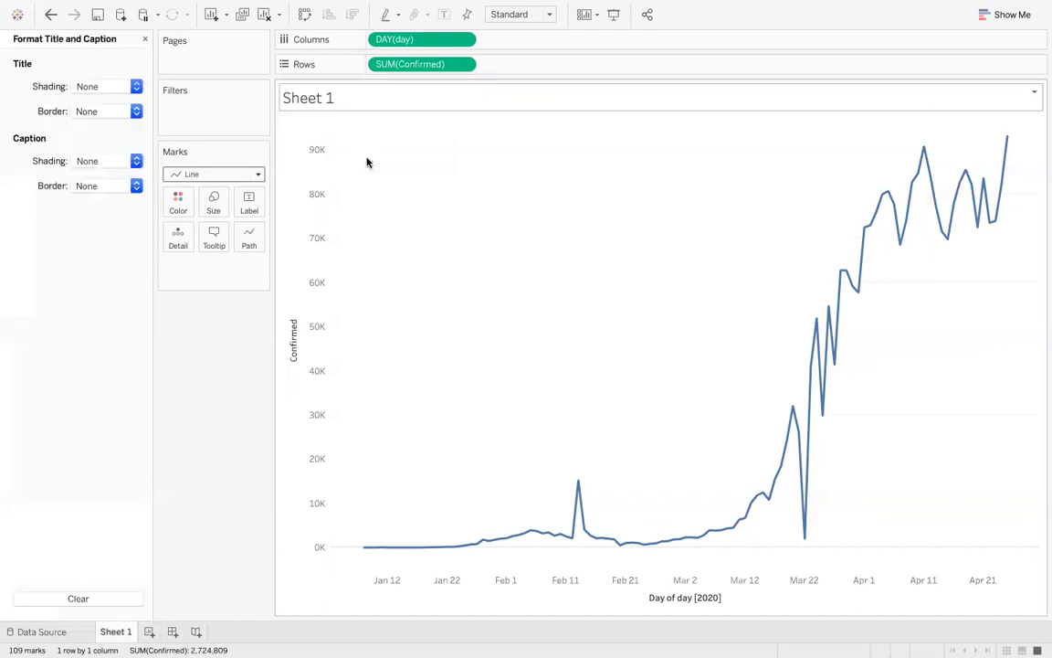
left_click(78, 112)
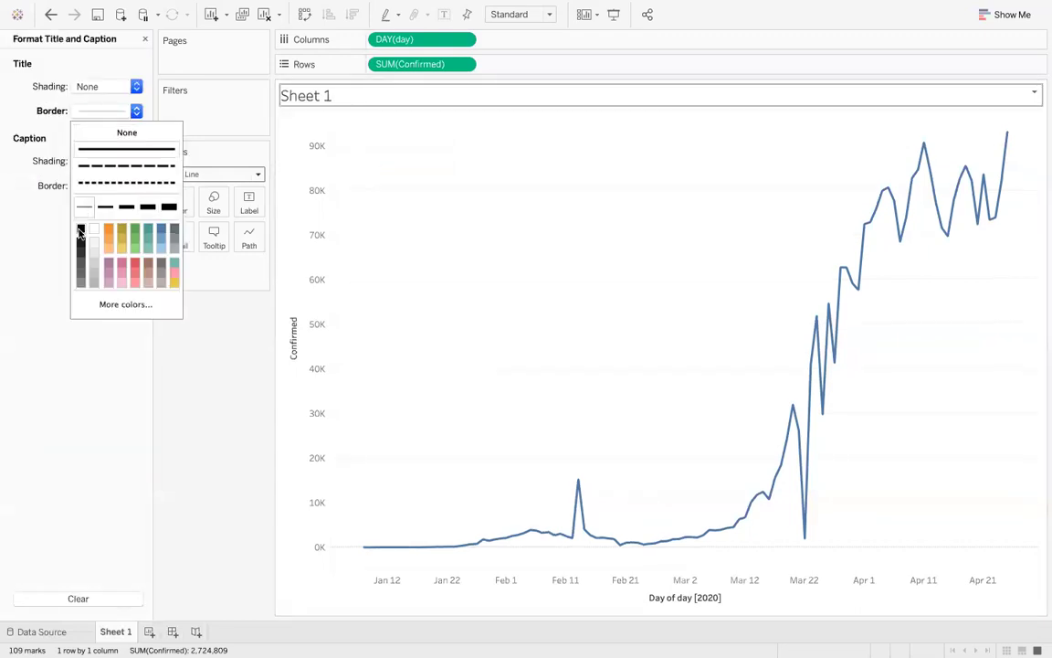
left_click(82, 207)
left_click(93, 85)
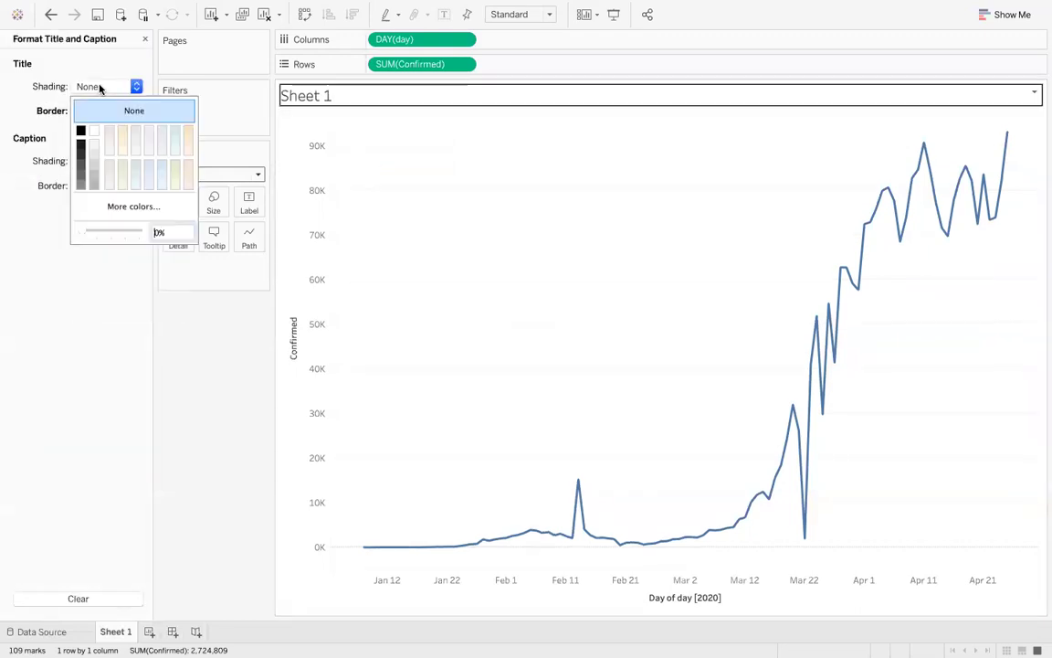
left_click(186, 134)
left_click(233, 365)
Make the title text 12 point, centred and bold.
double_click(494, 96)
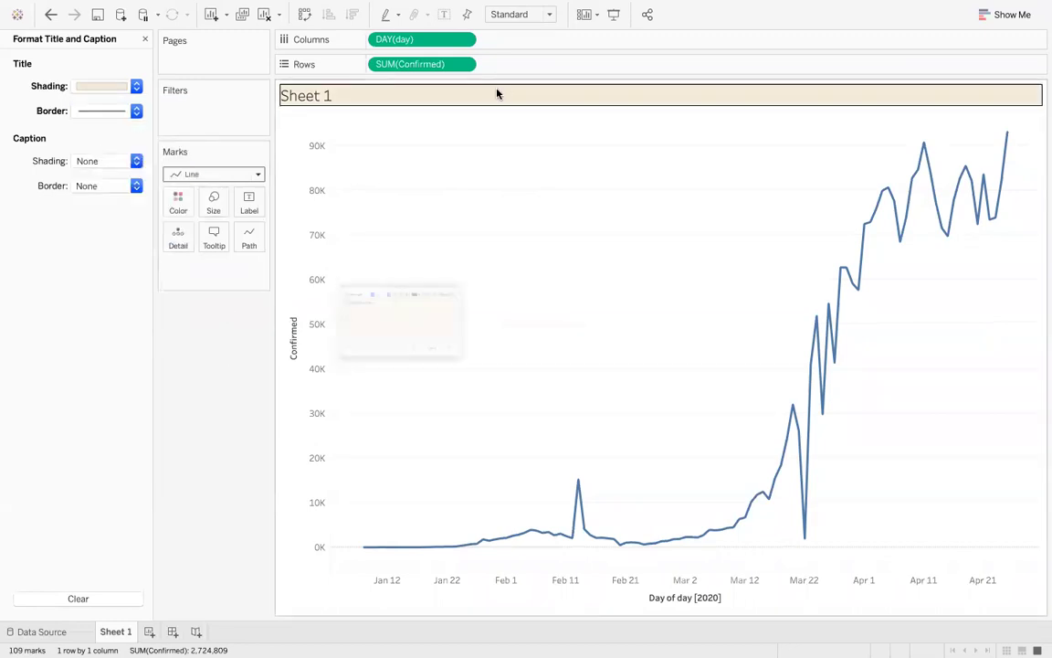
left_click_drag(453, 296, 151, 260)
left_click(359, 232)
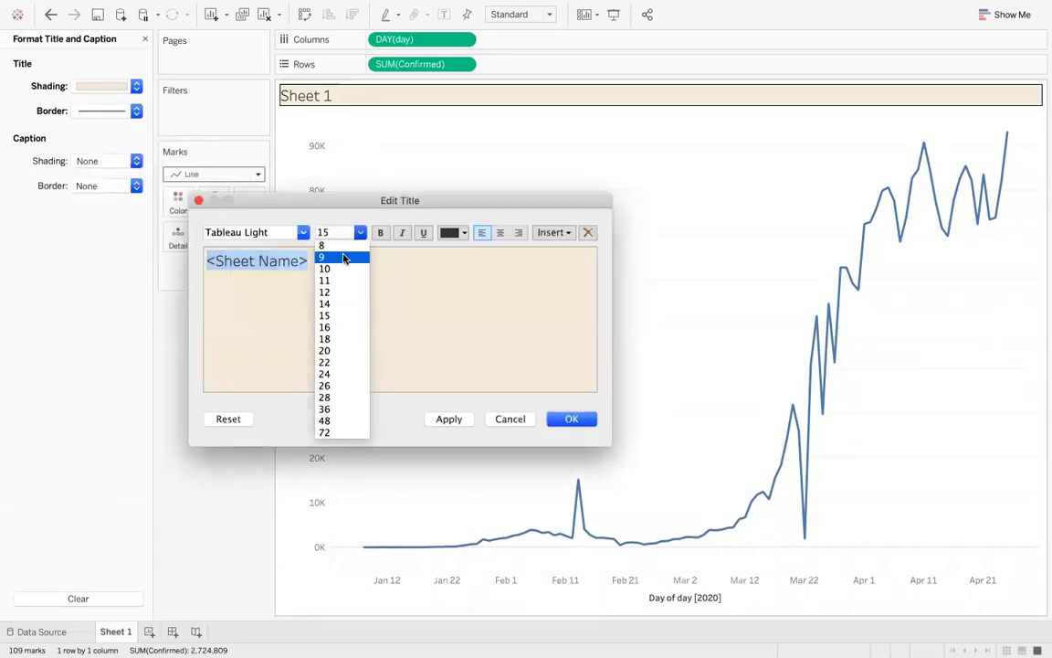
left_click(331, 293)
left_click(500, 232)
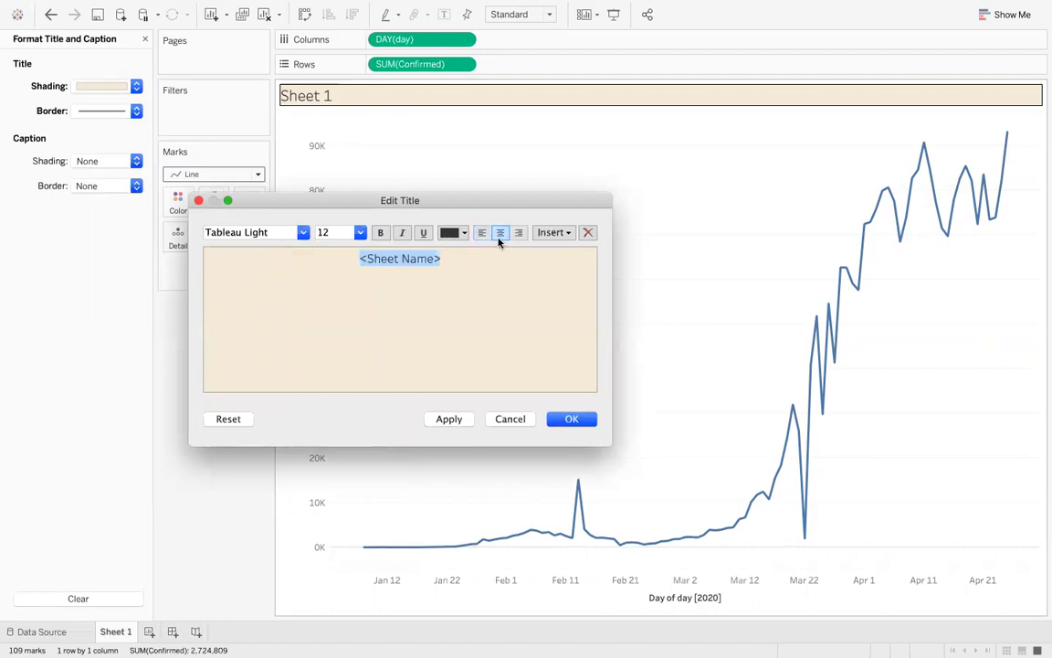
left_click(381, 232)
left_click(572, 418)
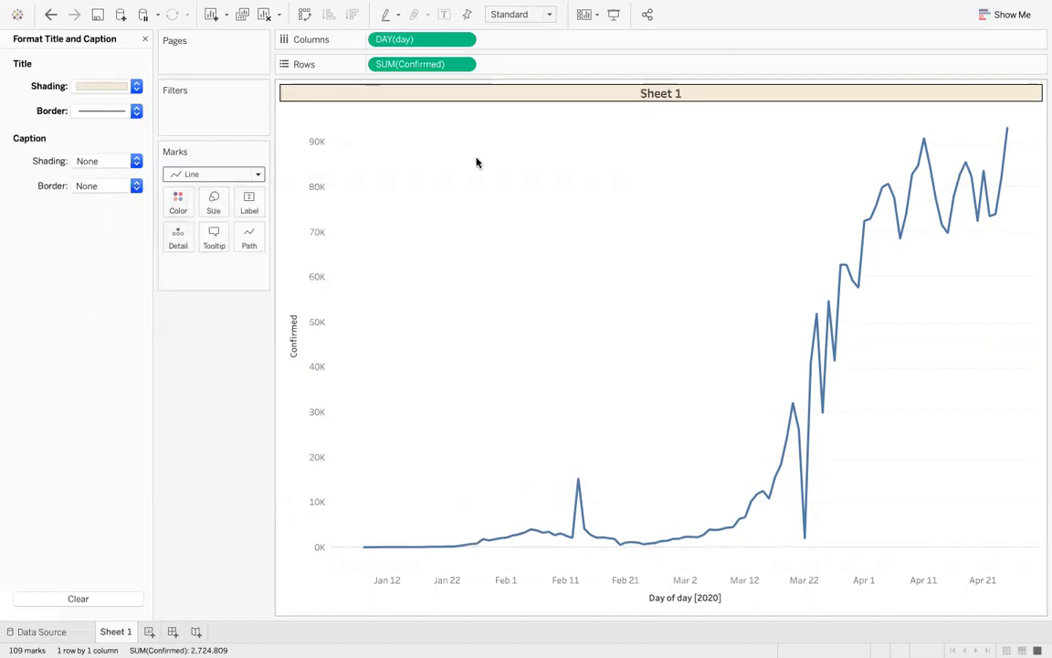
Set the cell, pane and header borders to thin black lines.
right_click(296, 203)
left_click(329, 266)
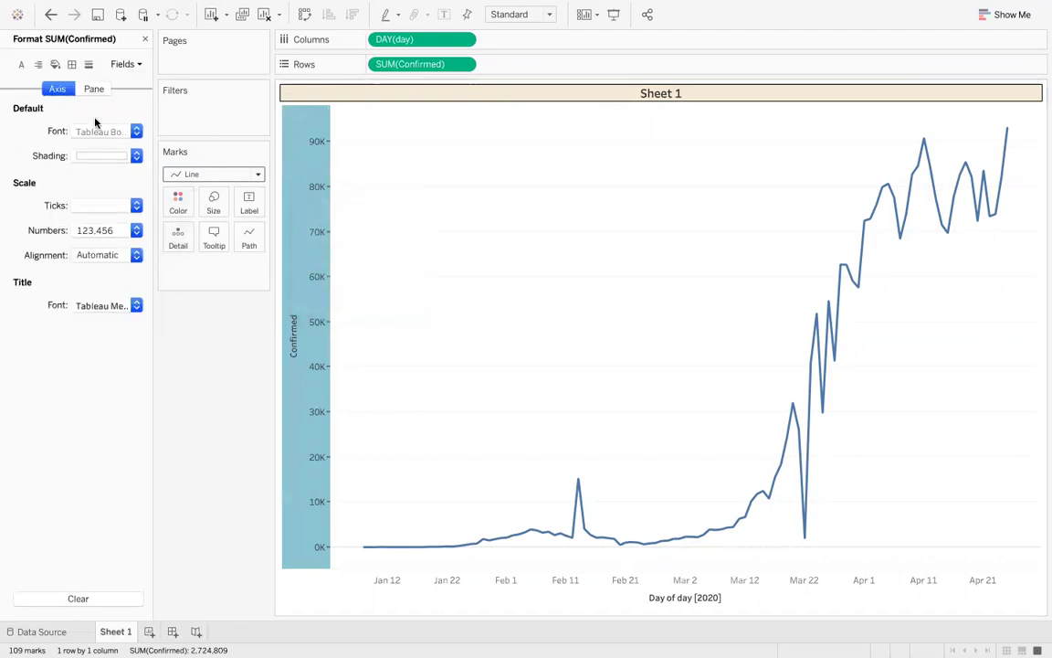
left_click(71, 64)
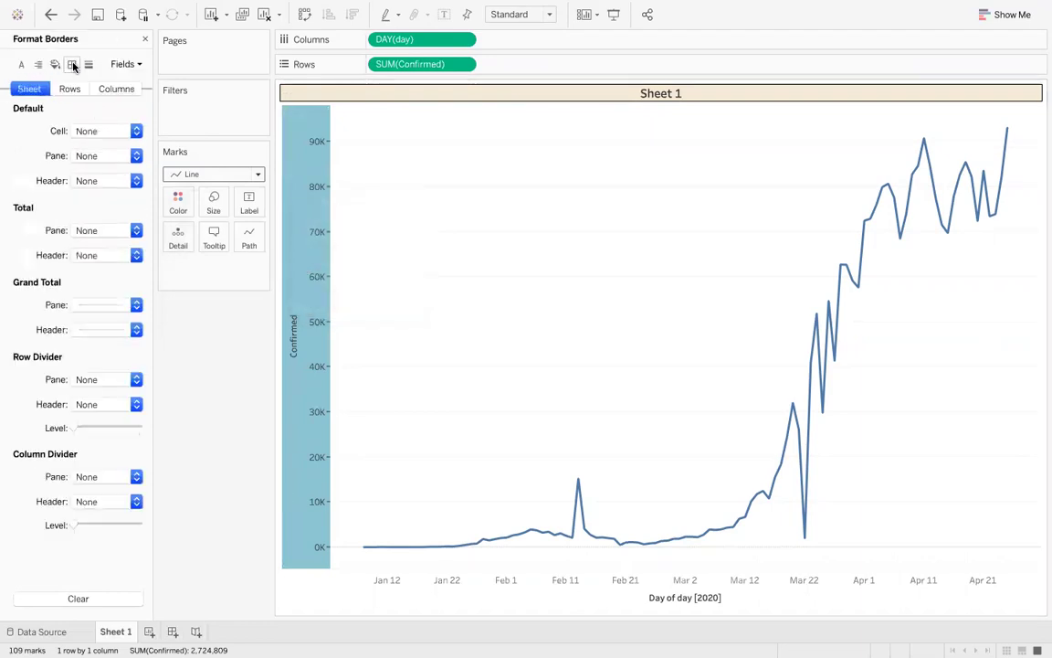
left_click(85, 131)
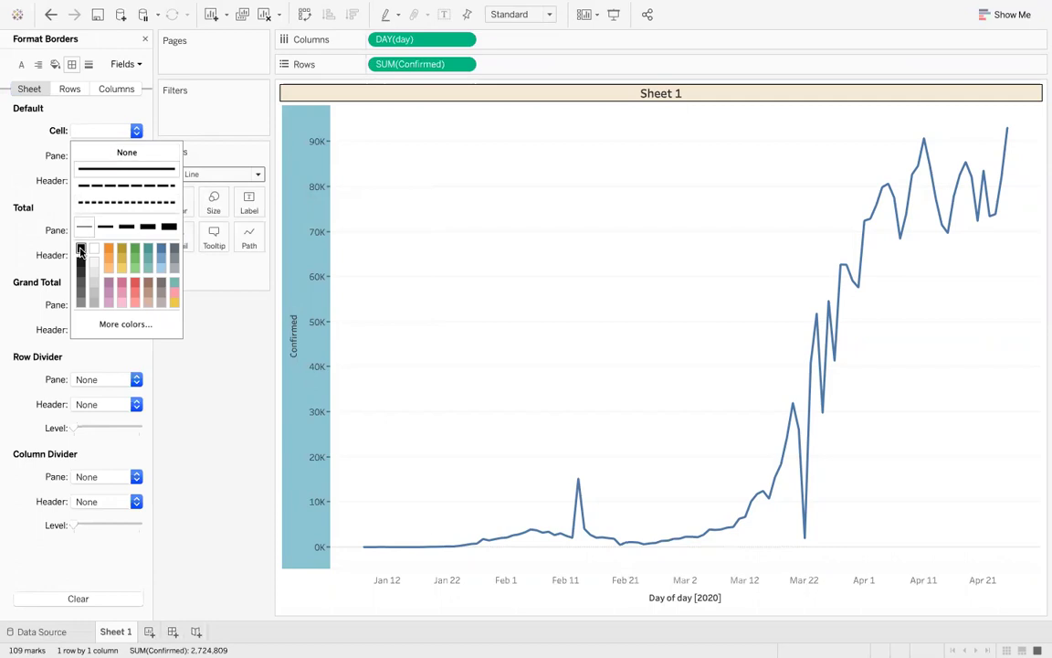
left_click(80, 249)
left_click(96, 155)
left_click(84, 251)
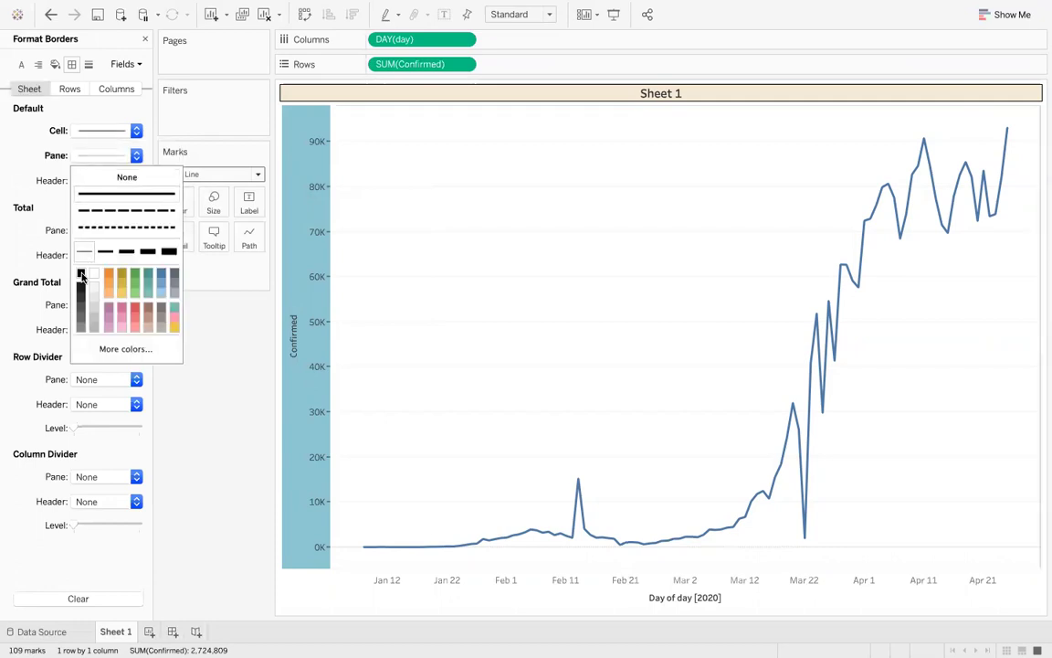
left_click(80, 275)
left_click(96, 180)
left_click(84, 276)
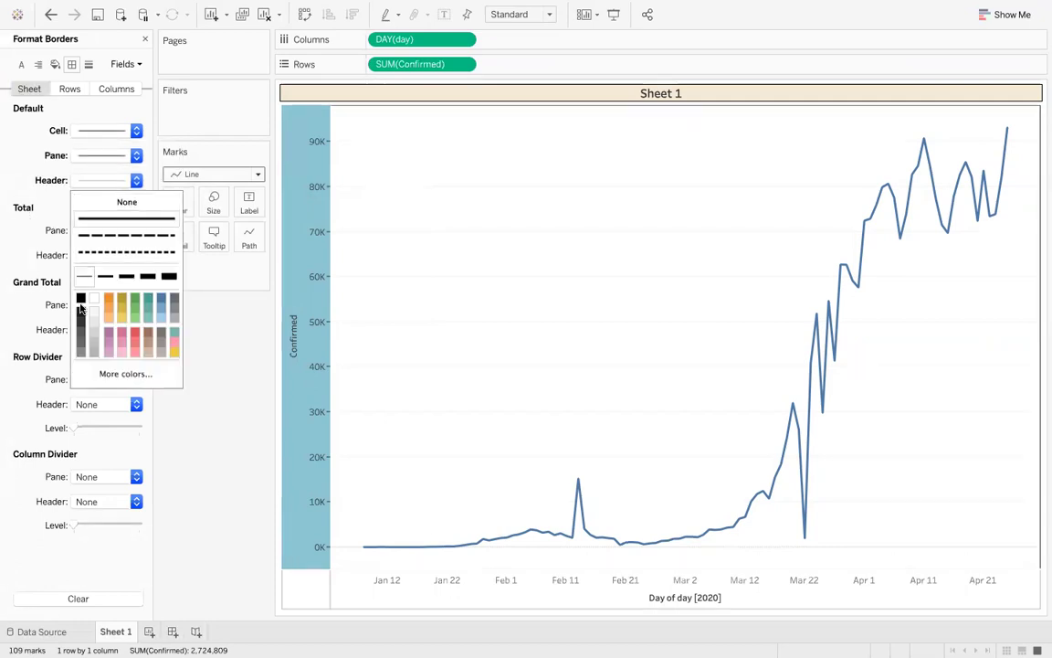
left_click(28, 231)
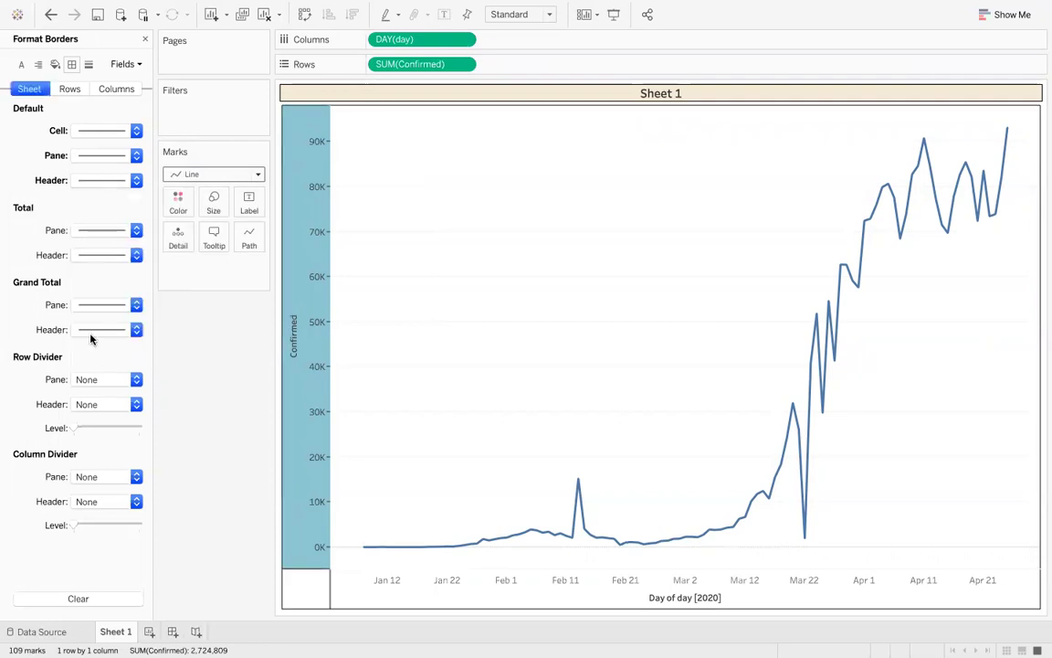
Set the row and column dividers to thin black lines.
left_click(87, 379)
left_click(84, 475)
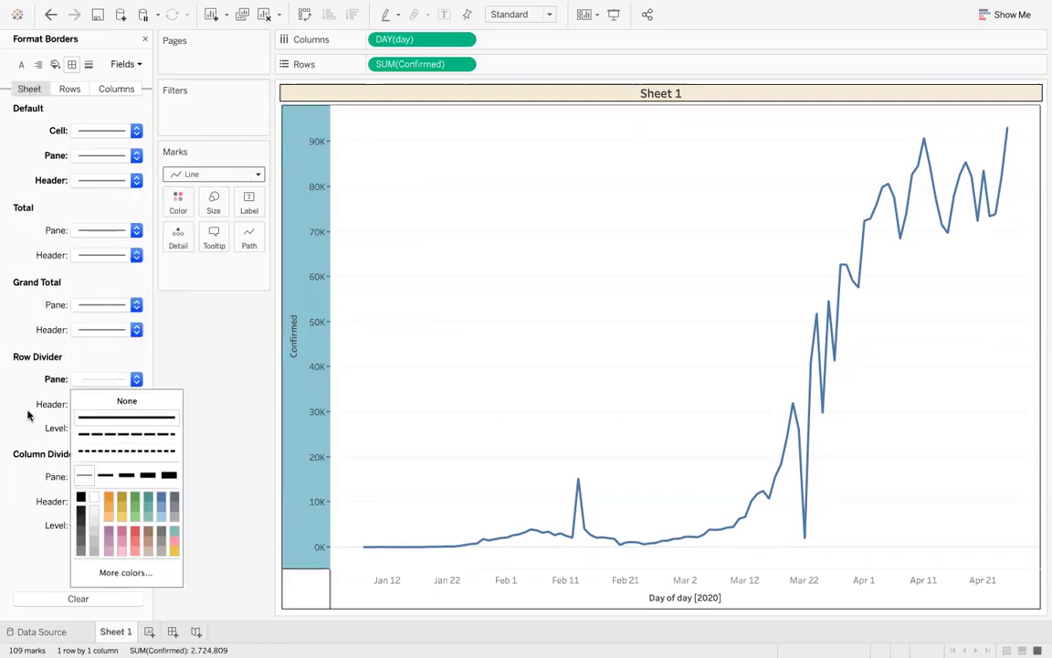
left_click(27, 416)
left_click(99, 379)
left_click(32, 331)
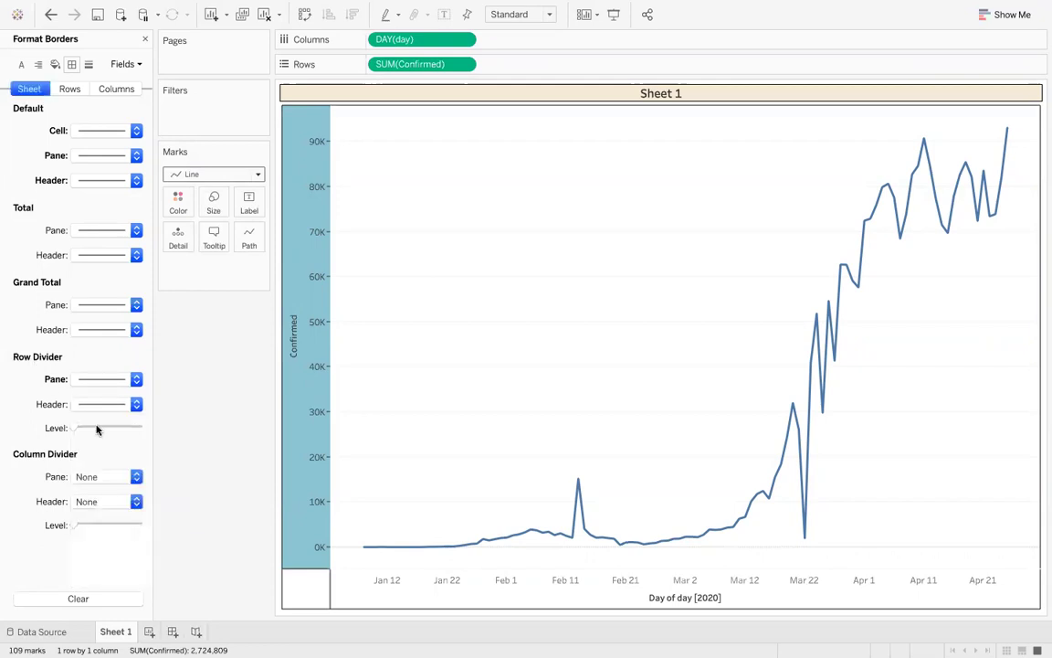
left_click(85, 482)
left_click(81, 355)
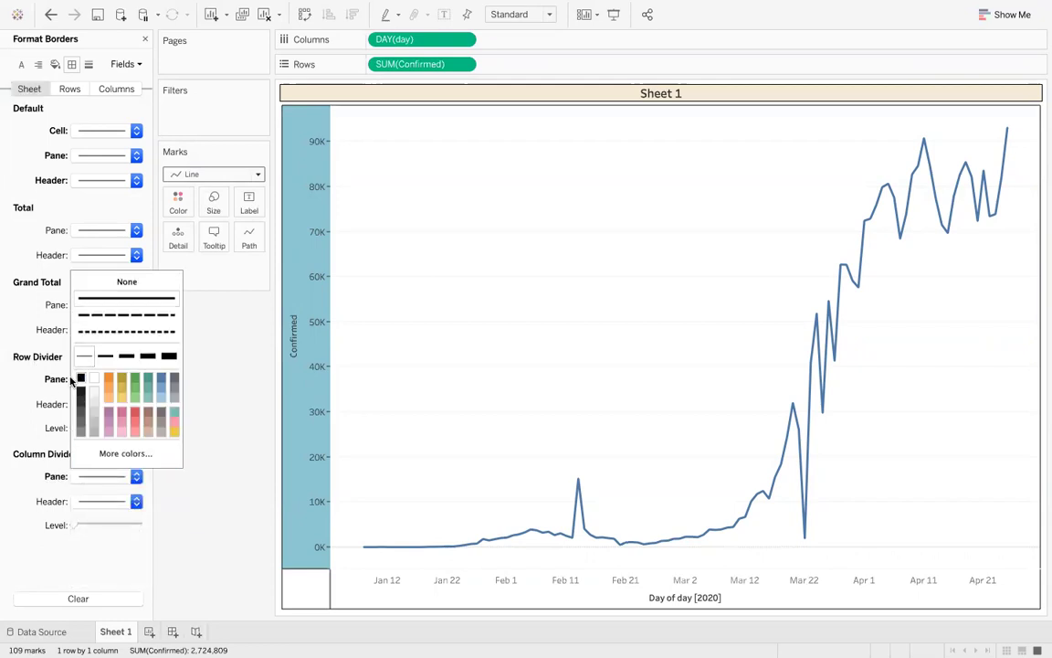
left_click(39, 415)
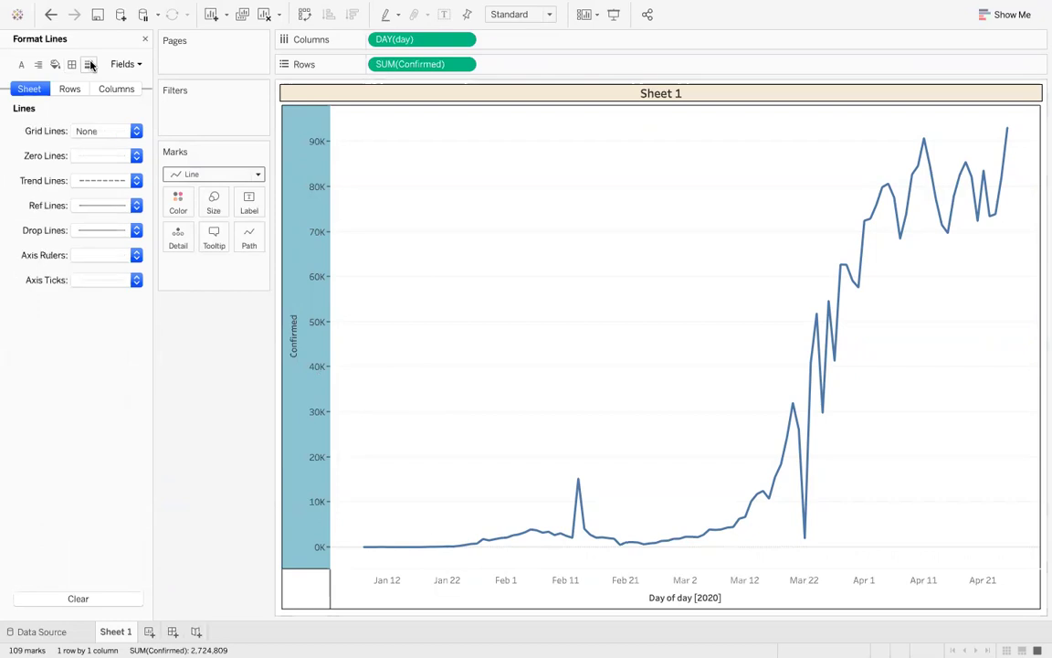
Draw the axis rulers as thin solid lines.
left_click(87, 256)
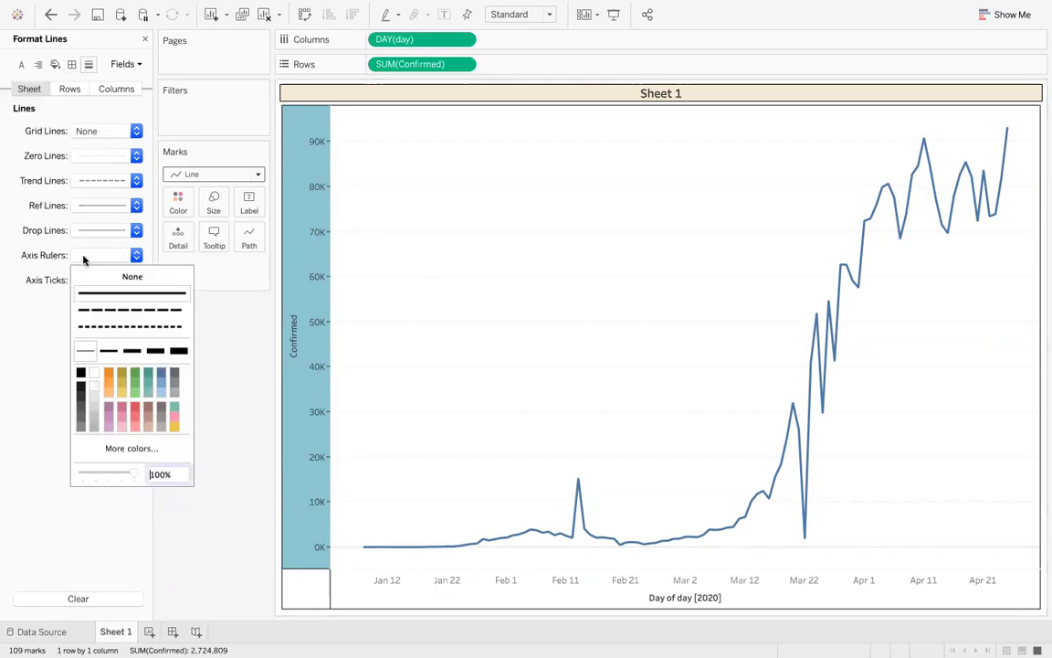
left_click(83, 355)
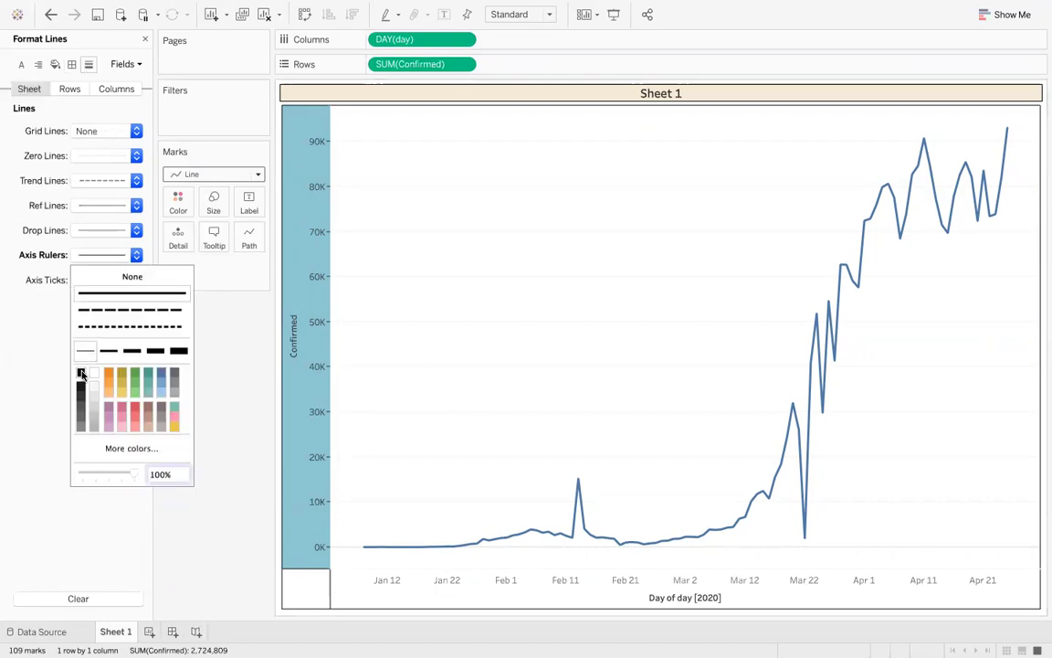
left_click(198, 528)
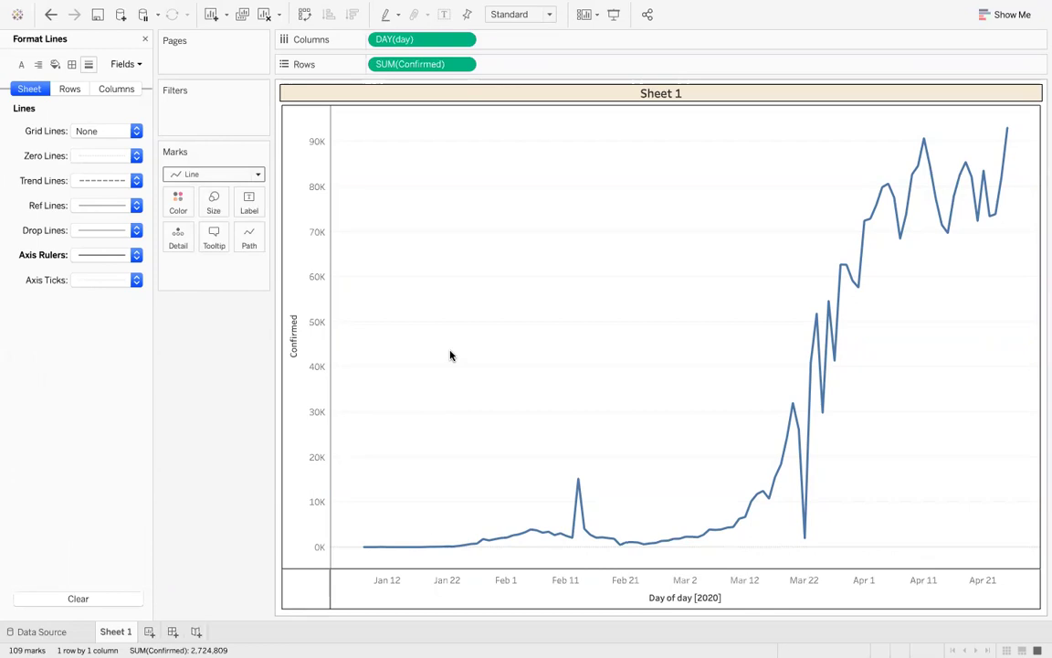
Close the formatting pane and select the 13 April 2020 point on the line.
left_click(144, 39)
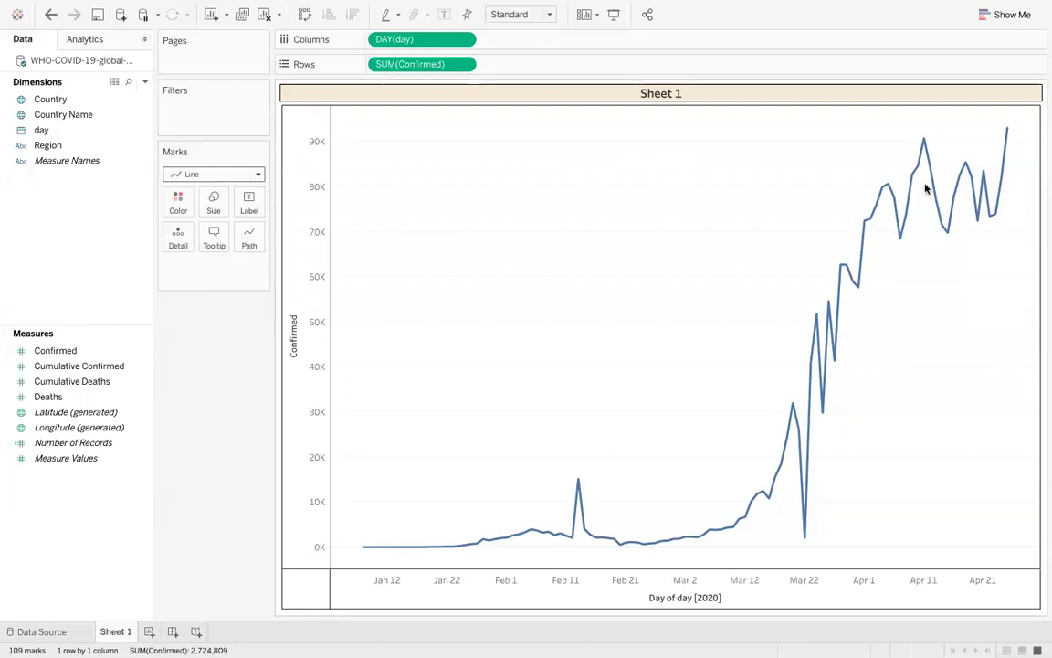
mouse_move(940, 197)
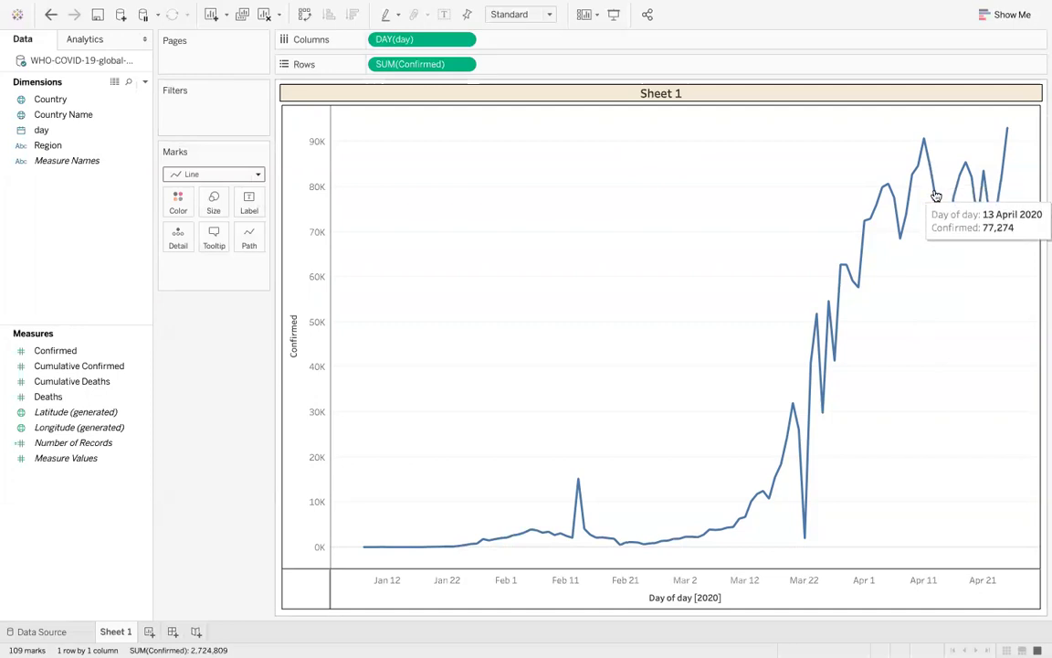
left_click(937, 195)
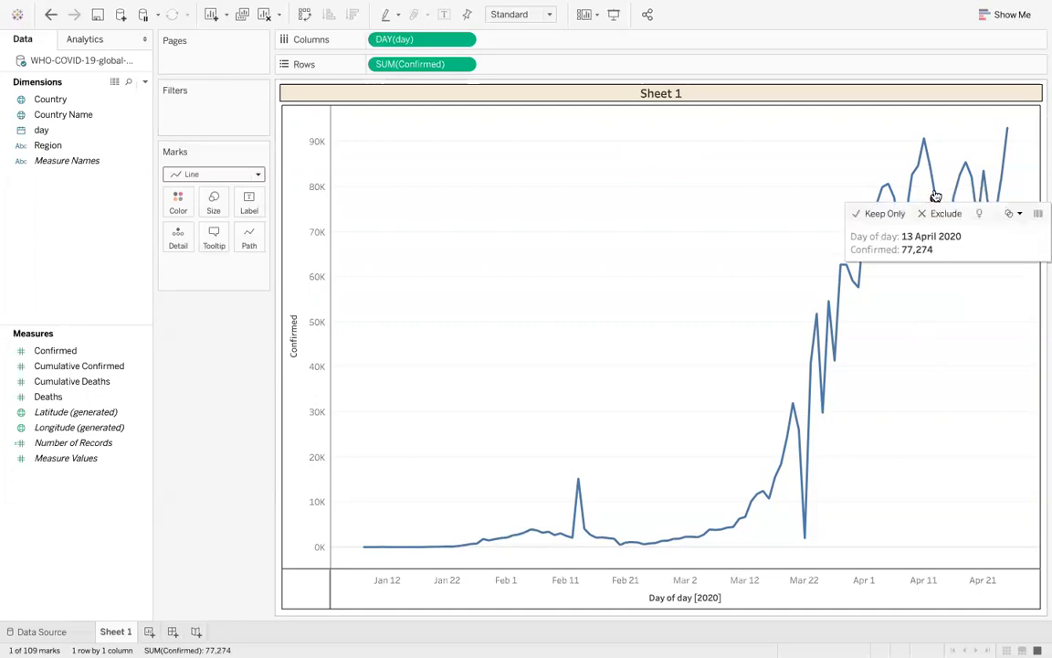
Turn on Show Forecast from the point's Forecast menu, then inspect the Estimate line.
right_click(937, 196)
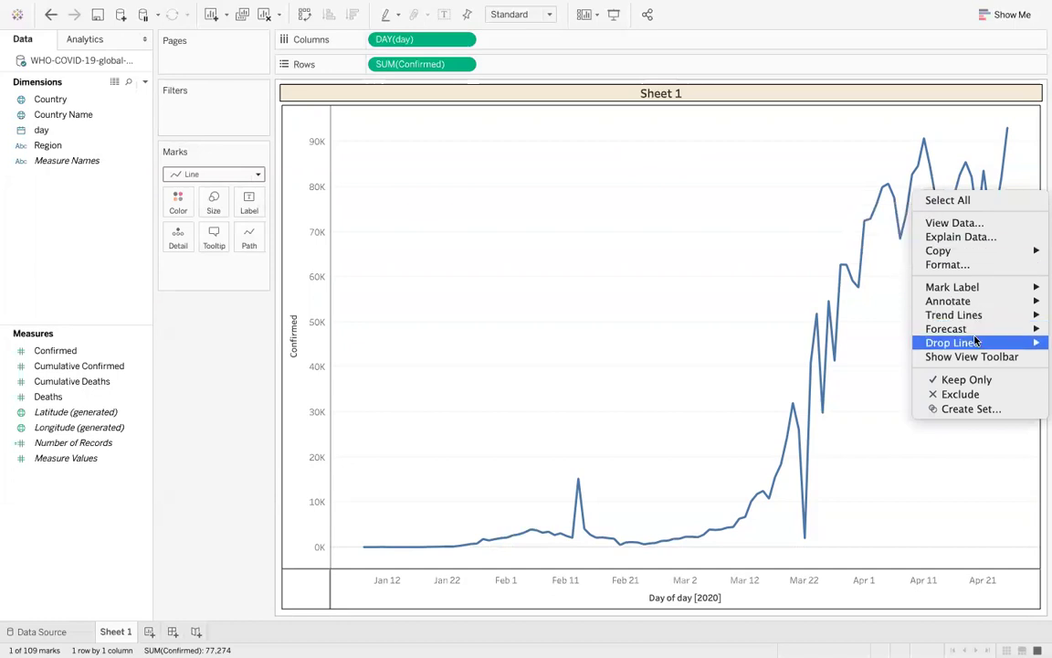
mouse_move(943, 327)
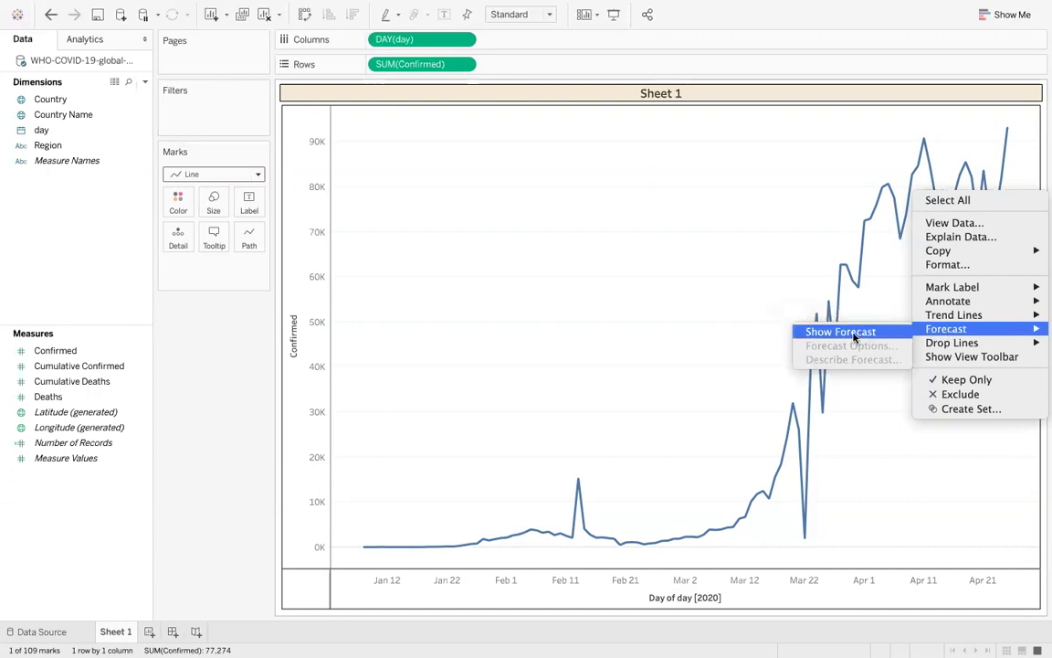
left_click(854, 332)
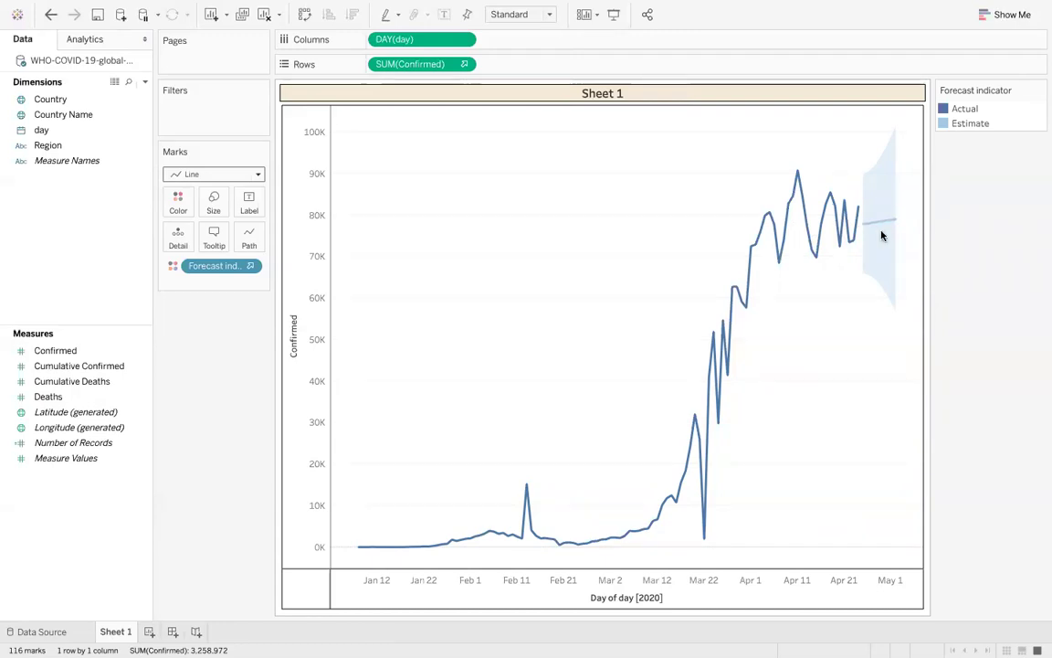
mouse_move(873, 229)
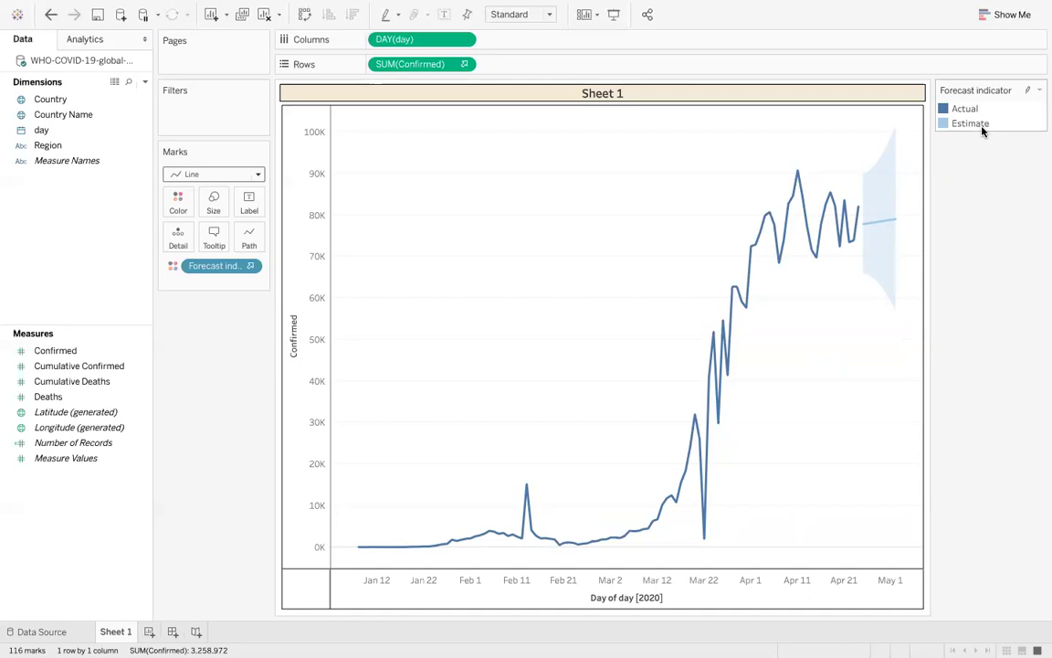
Open Forecast Options and set the forecast length to exactly 2 Months.
left_click(883, 227)
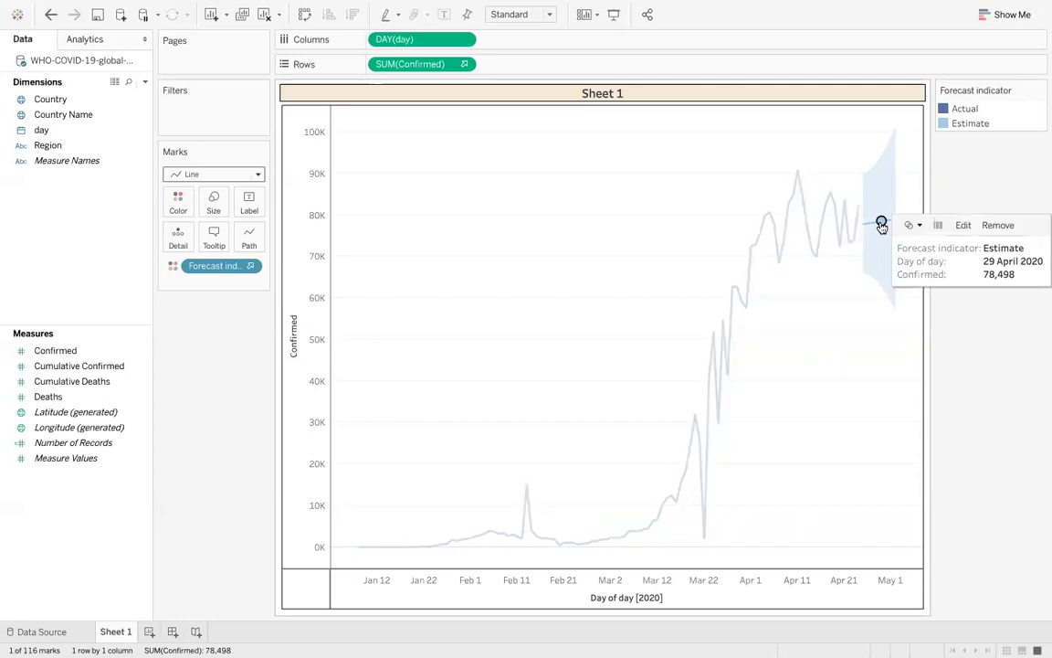
left_click(962, 224)
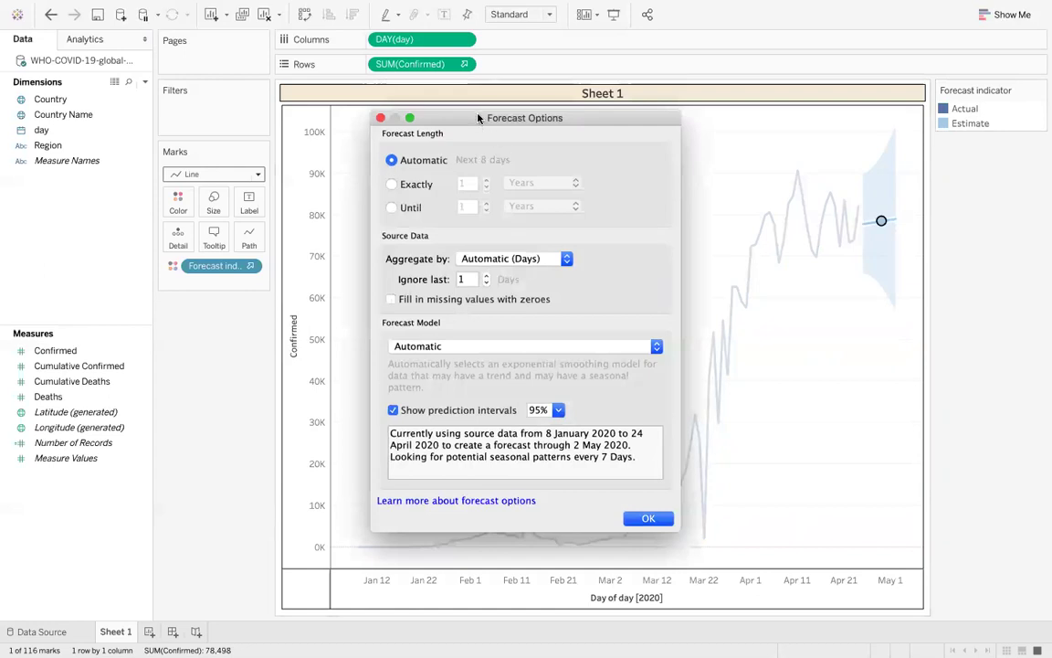
left_click_drag(477, 121, 437, 108)
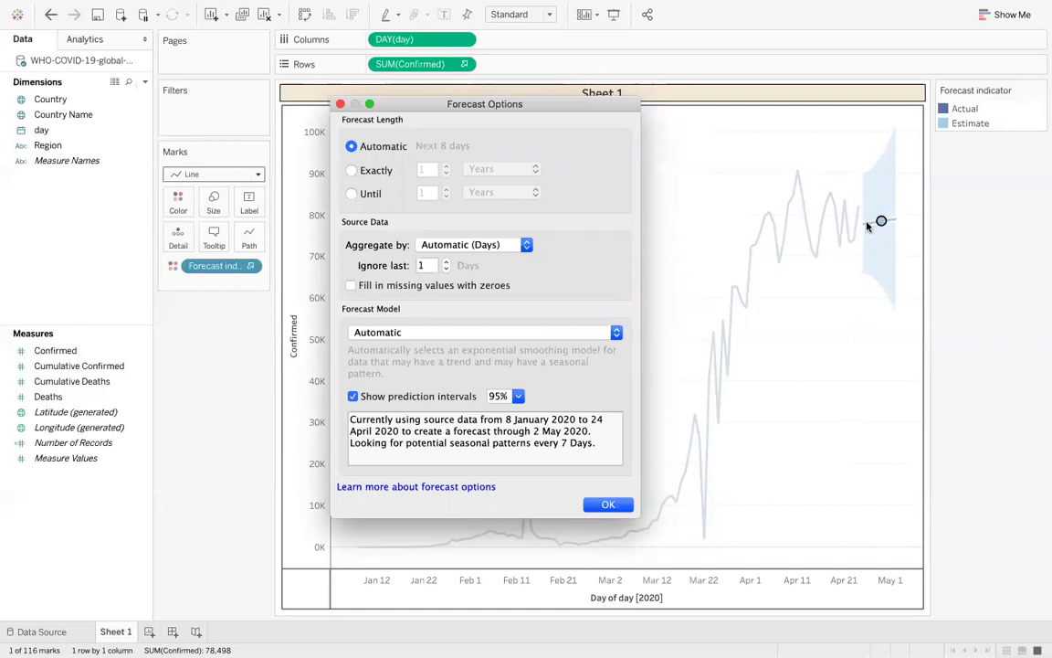
left_click(351, 171)
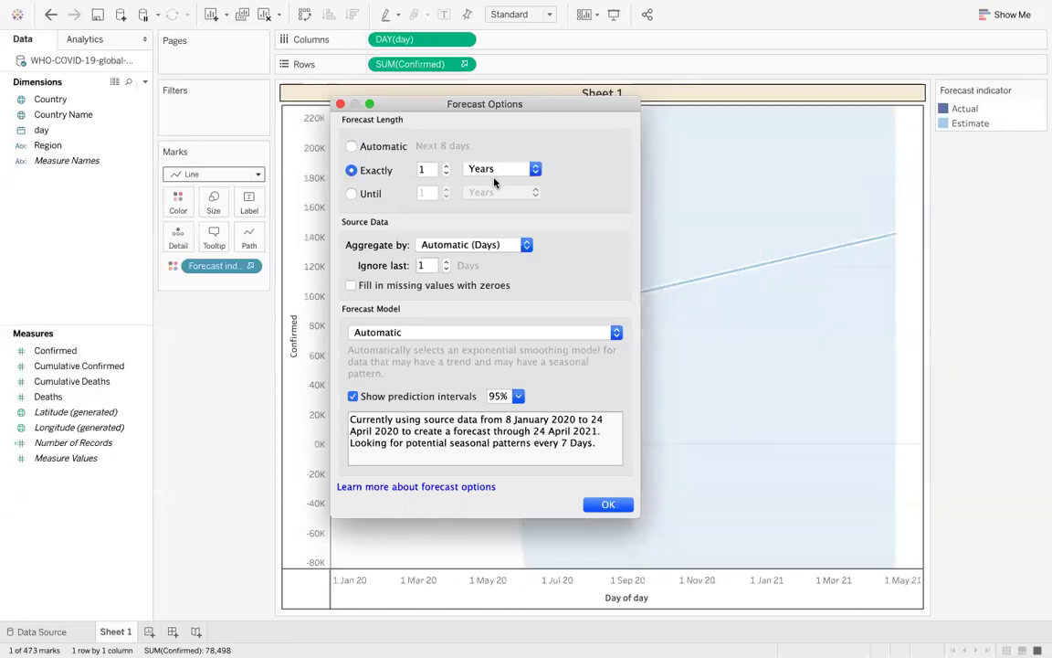
left_click(499, 173)
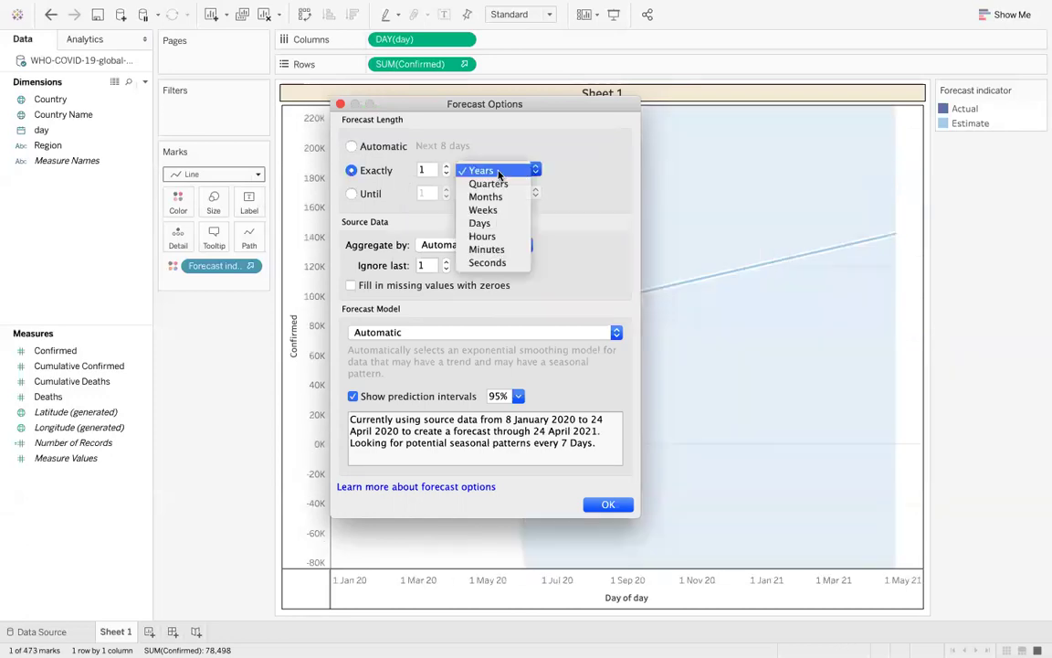
left_click(481, 198)
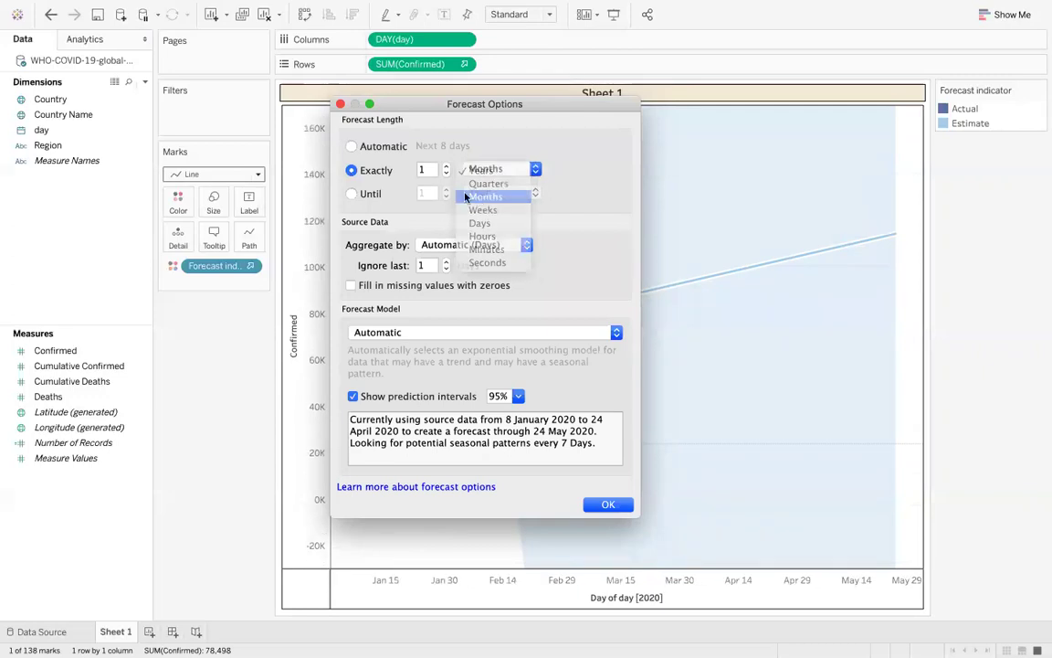
double_click(426, 169)
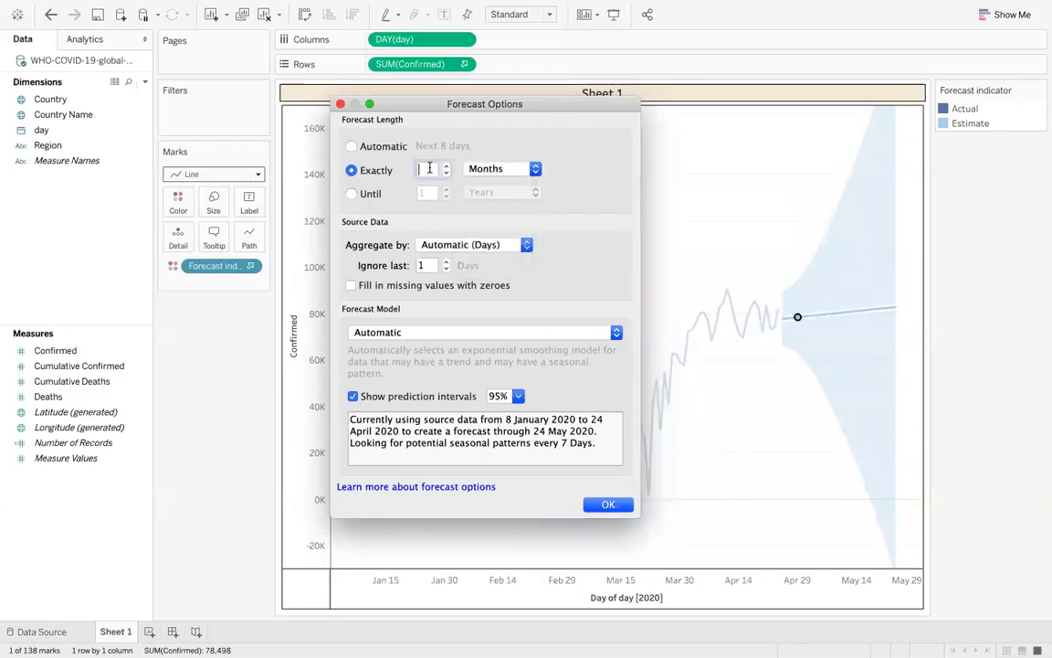
type("2")
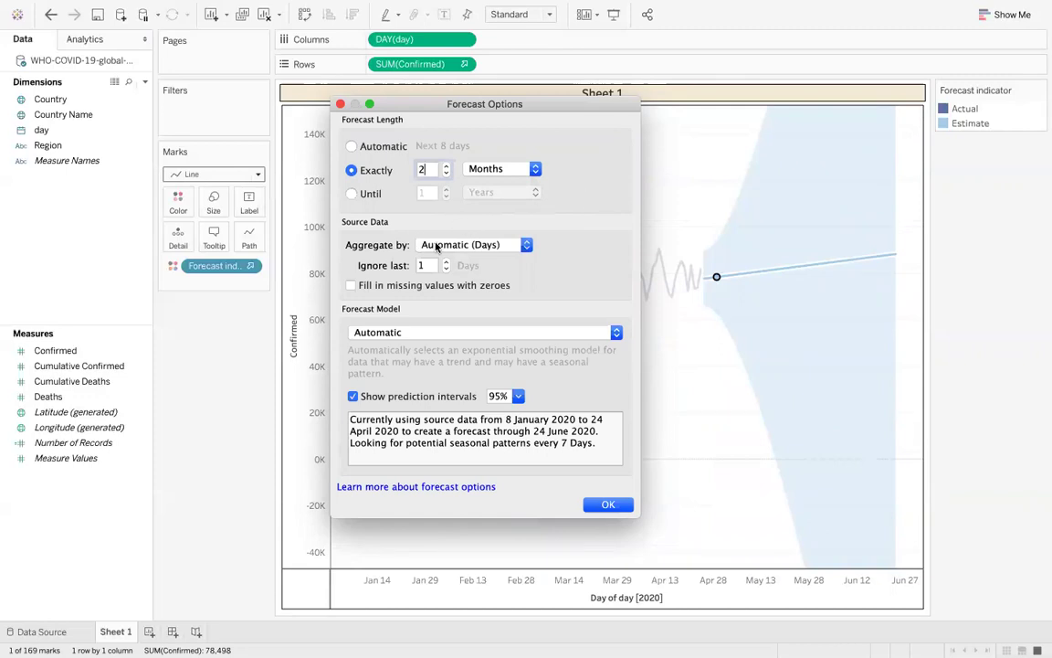
Keep Automatic (Days) aggregation, fill missing values with zeroes, keep the Automatic model, and confirm.
left_click(474, 247)
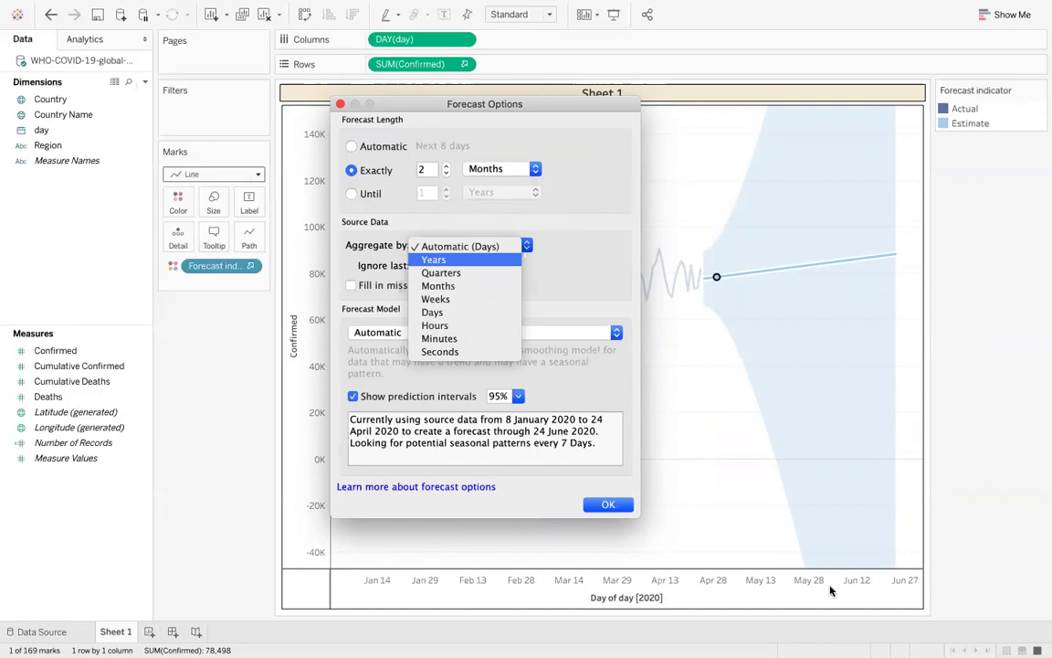
left_click(466, 246)
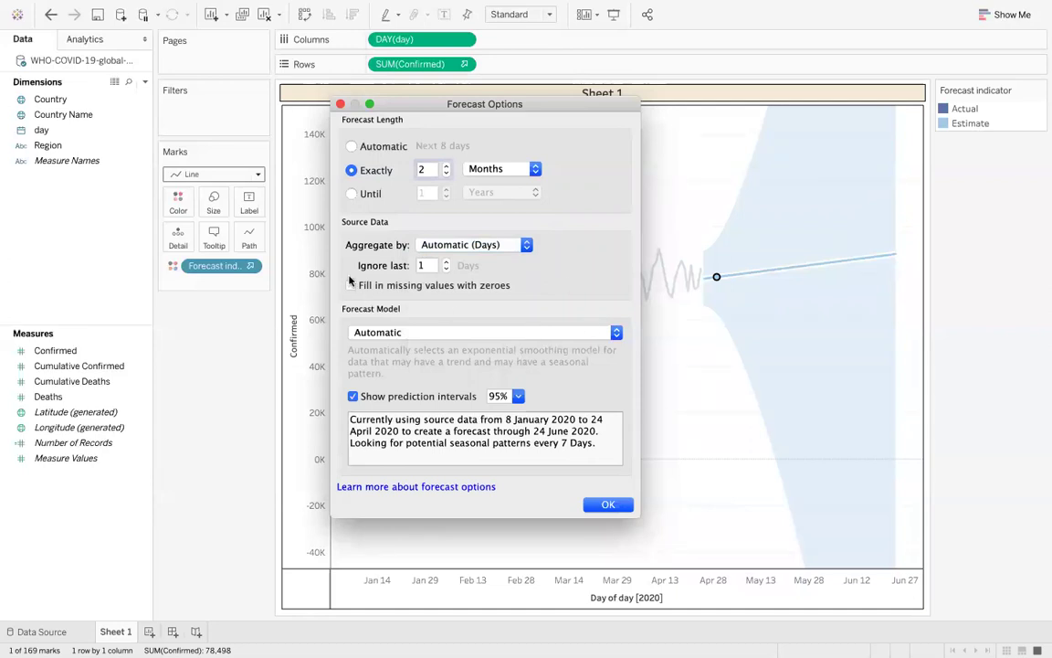
left_click(448, 286)
left_click(434, 336)
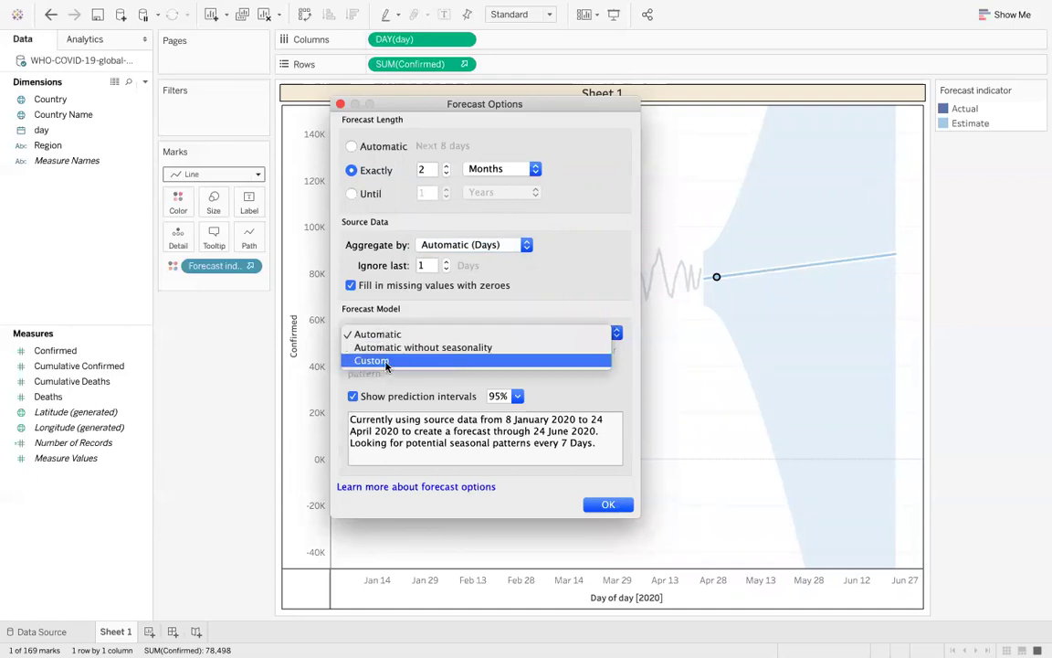
left_click(471, 334)
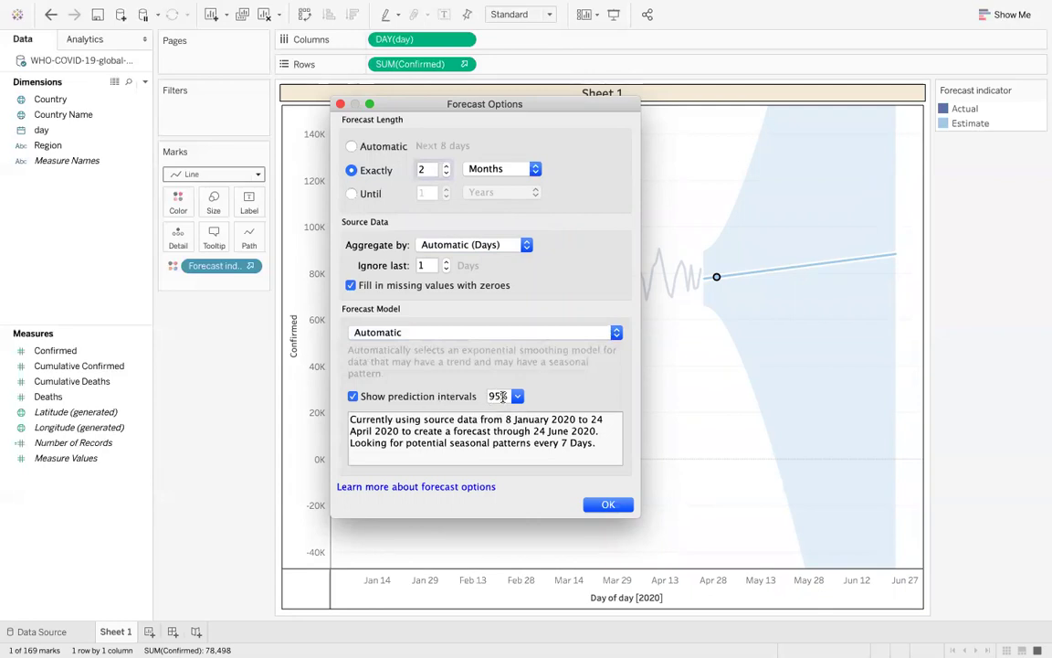
left_click(599, 507)
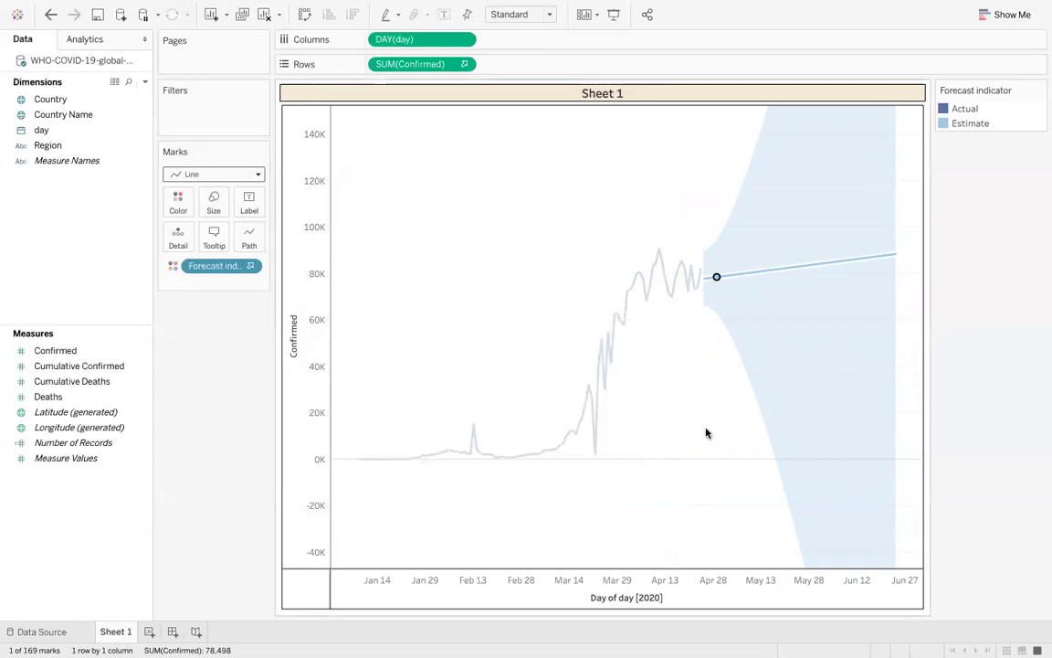
Select a mark on the Estimate line to read forecast values through late June 2020.
left_click(679, 407)
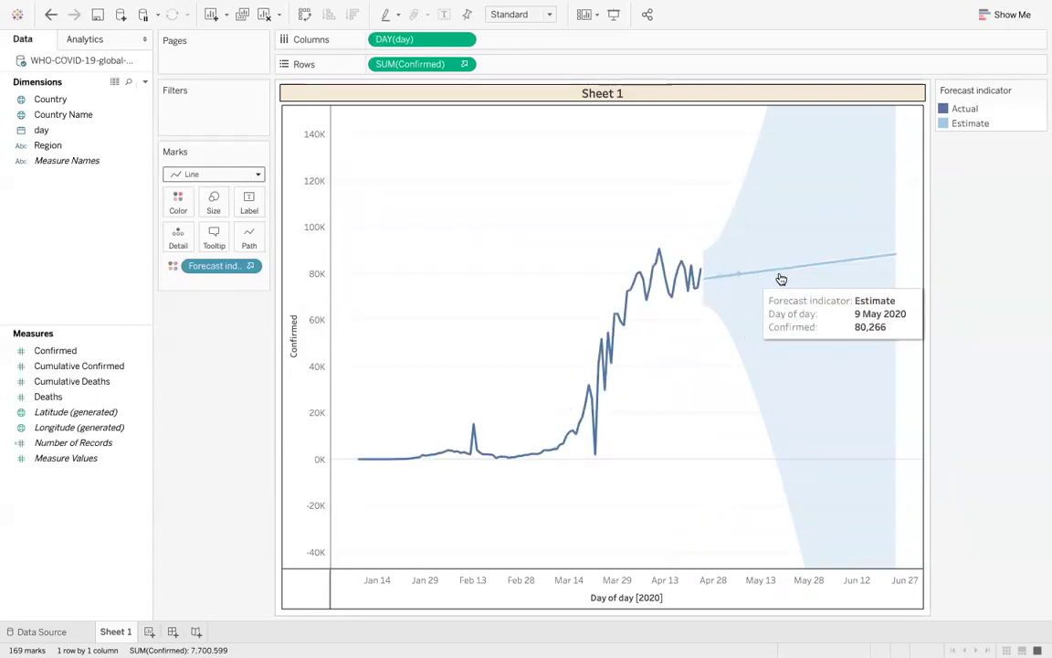
mouse_move(887, 262)
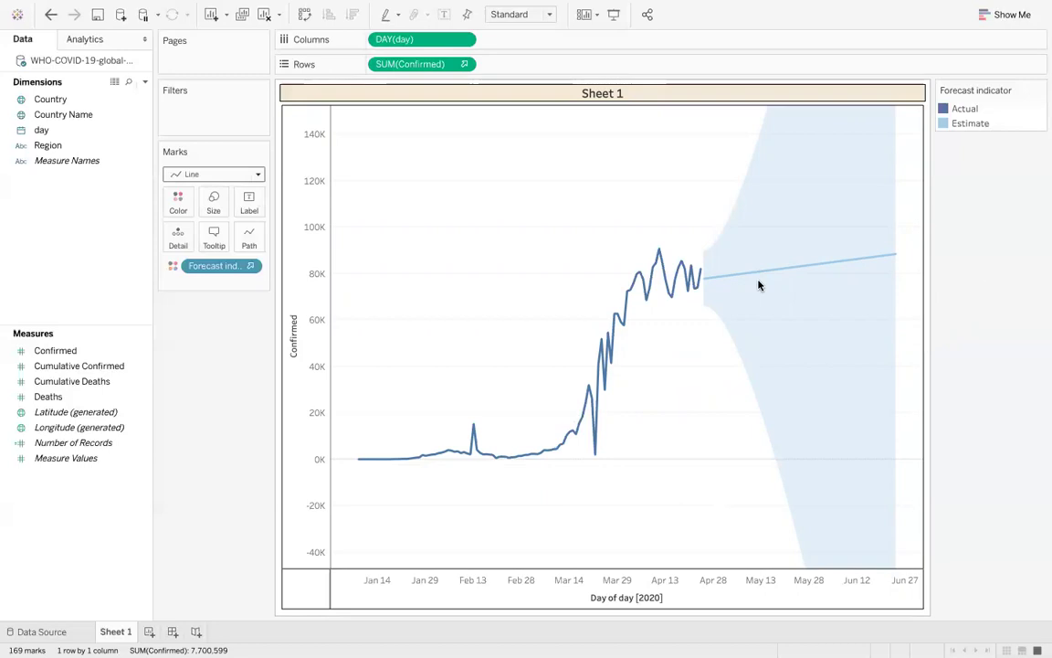
mouse_move(790, 272)
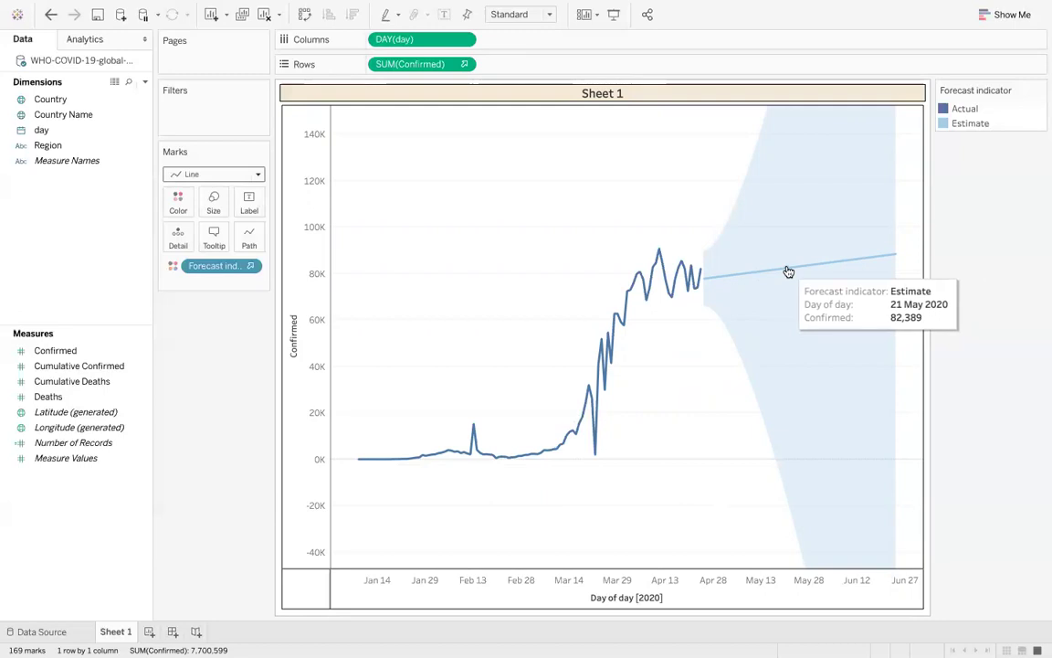
left_click(789, 273)
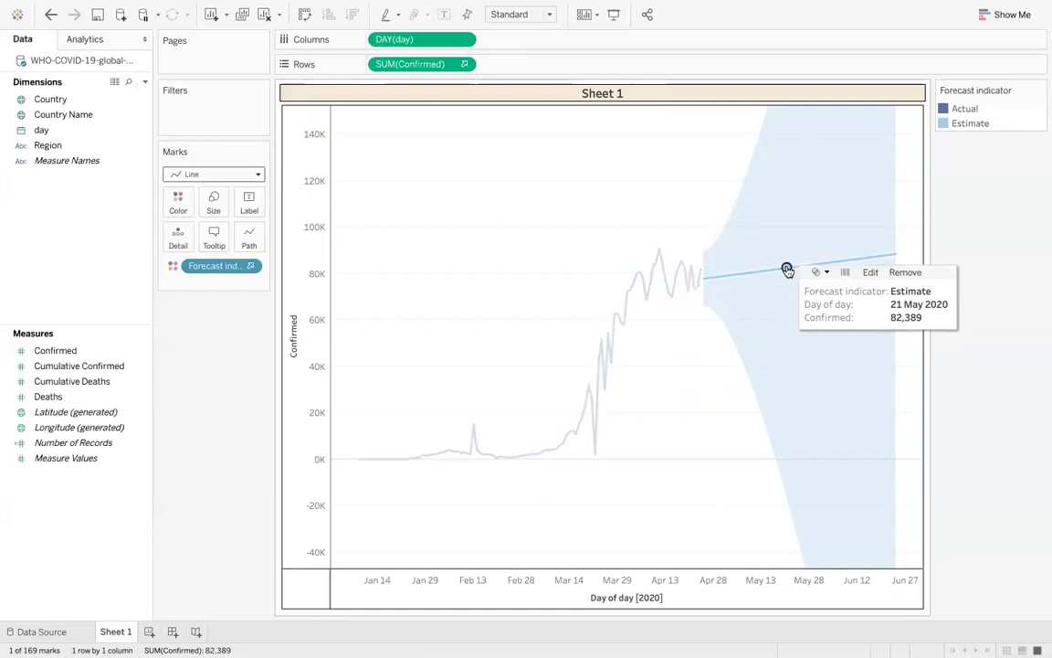
Open Describe Forecast from the forecast line's menu and move the summary into view.
right_click(737, 277)
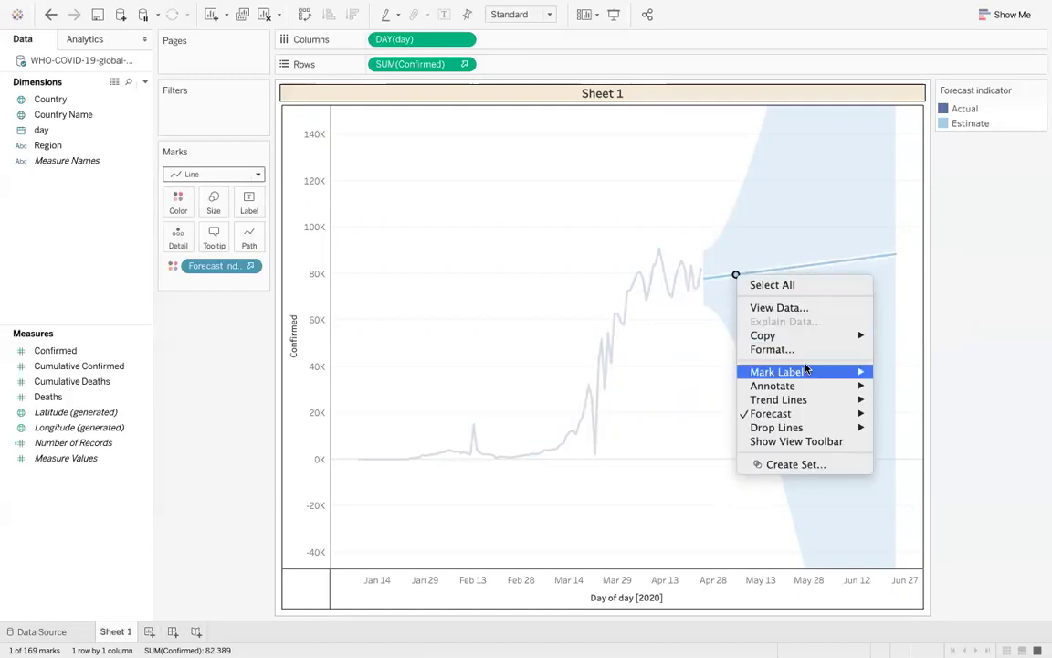
mouse_move(826, 417)
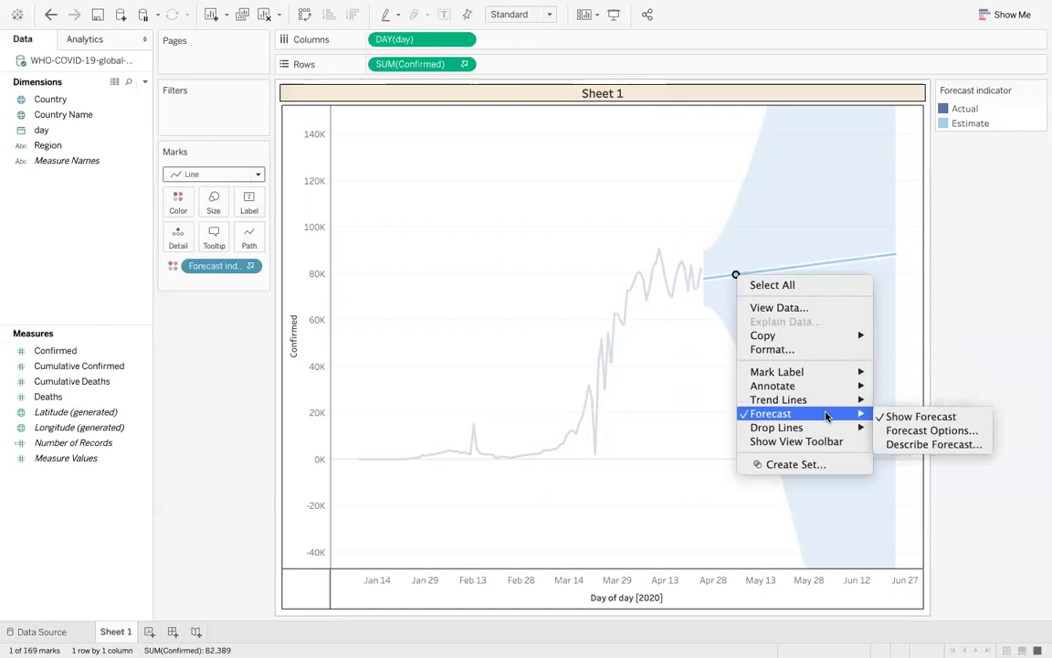
left_click(902, 446)
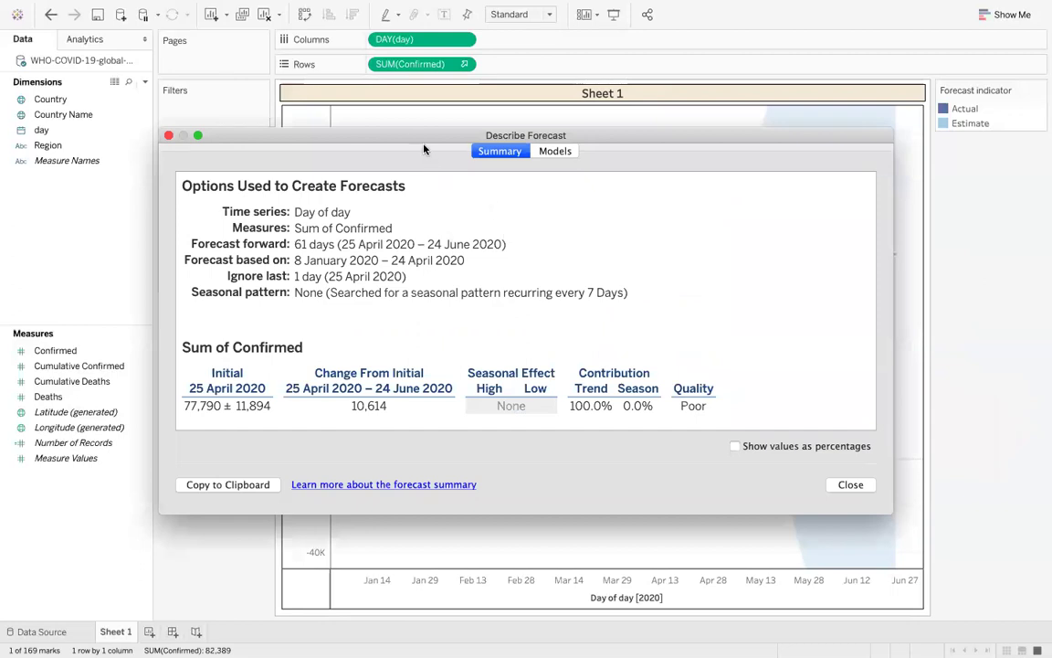
left_click_drag(421, 139, 372, 165)
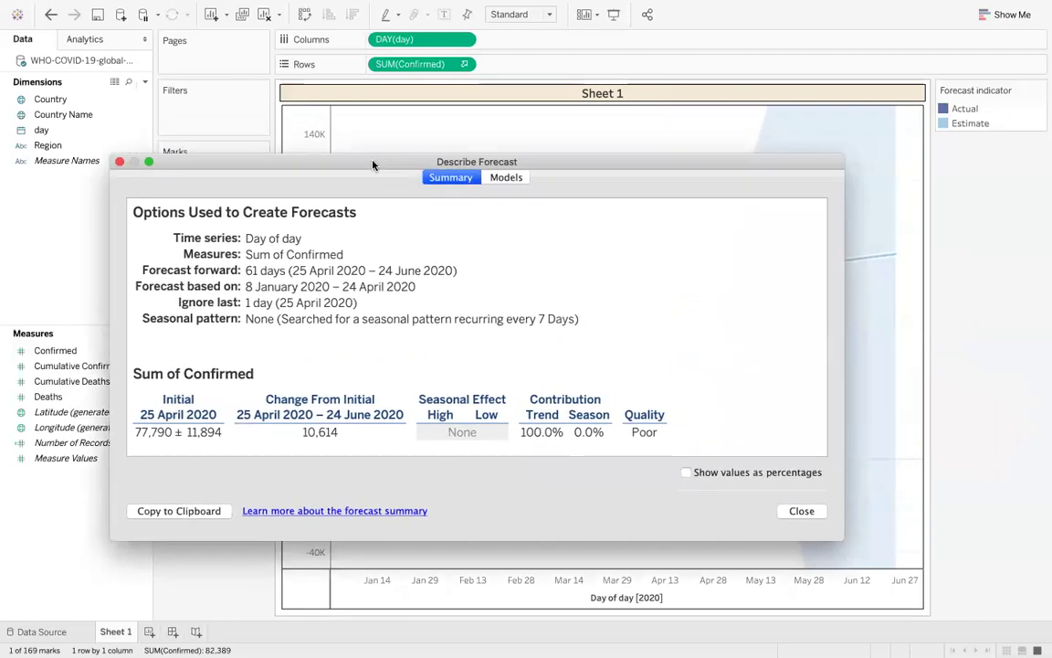
left_click_drag(594, 169, 589, 197)
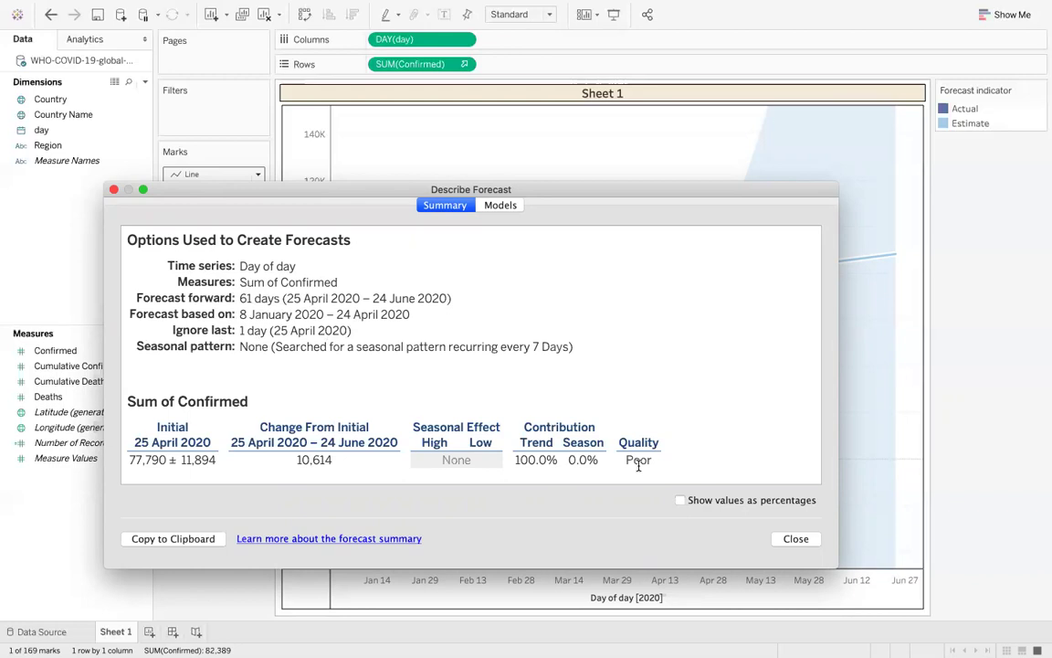
Review the additive, no-season exponential smoothing model metrics: RMSE 6,068 and MAPE 1,911.7%.
left_click(501, 206)
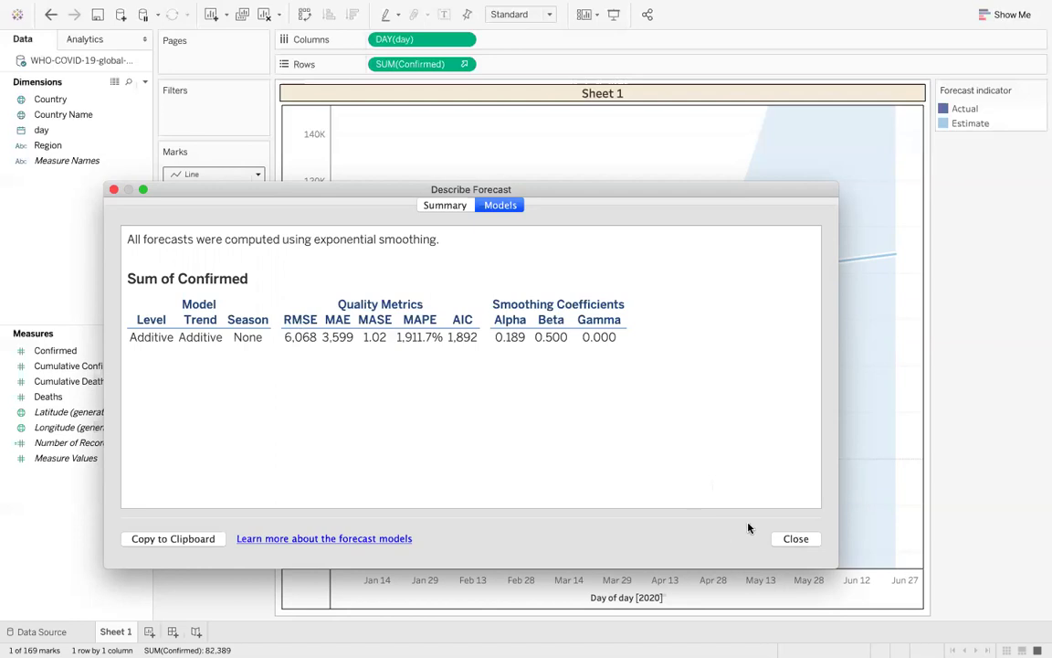
left_click(797, 539)
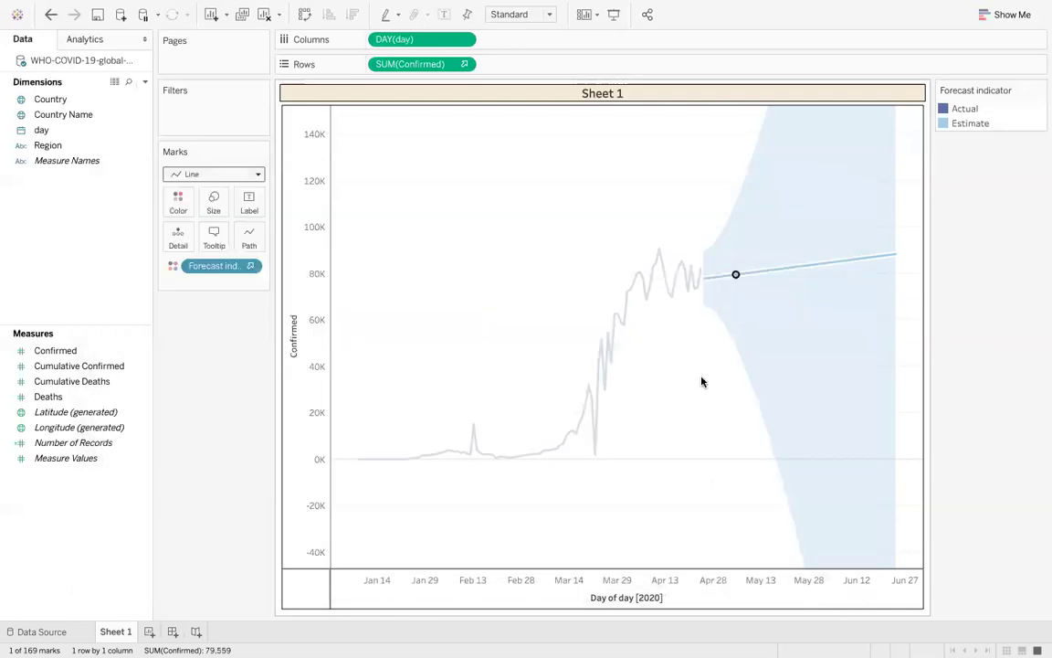
mouse_move(754, 277)
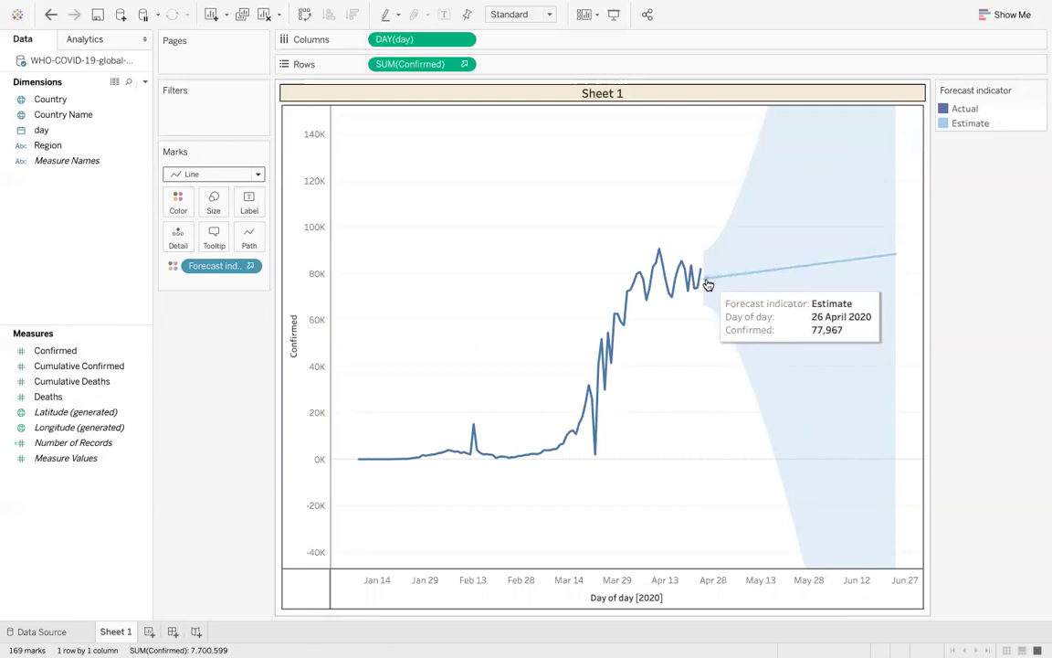
left_click(707, 279)
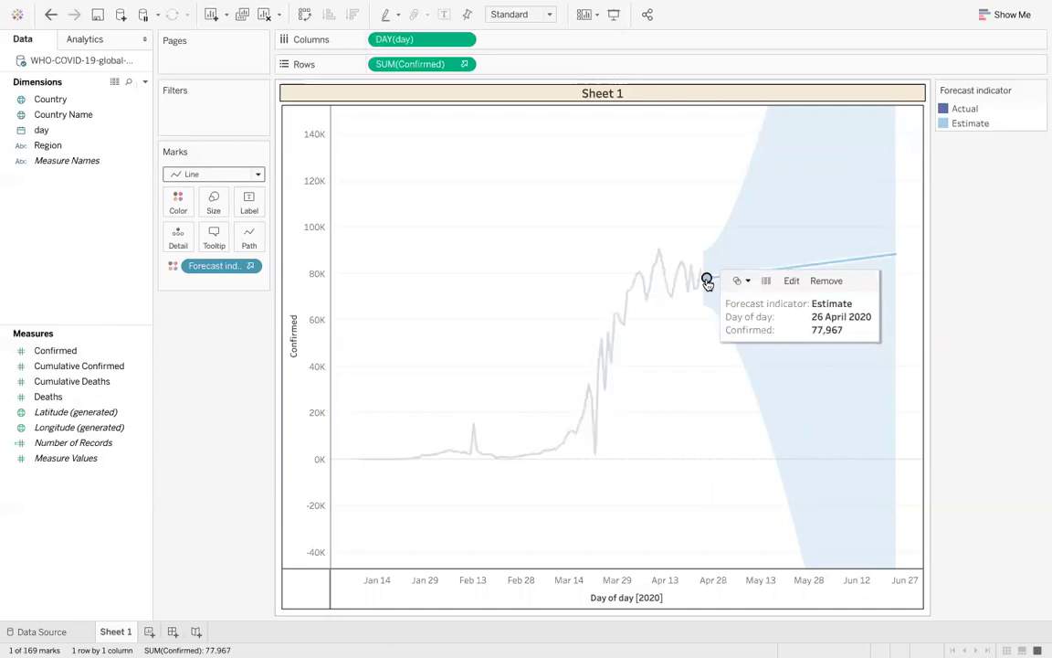
right_click(894, 258)
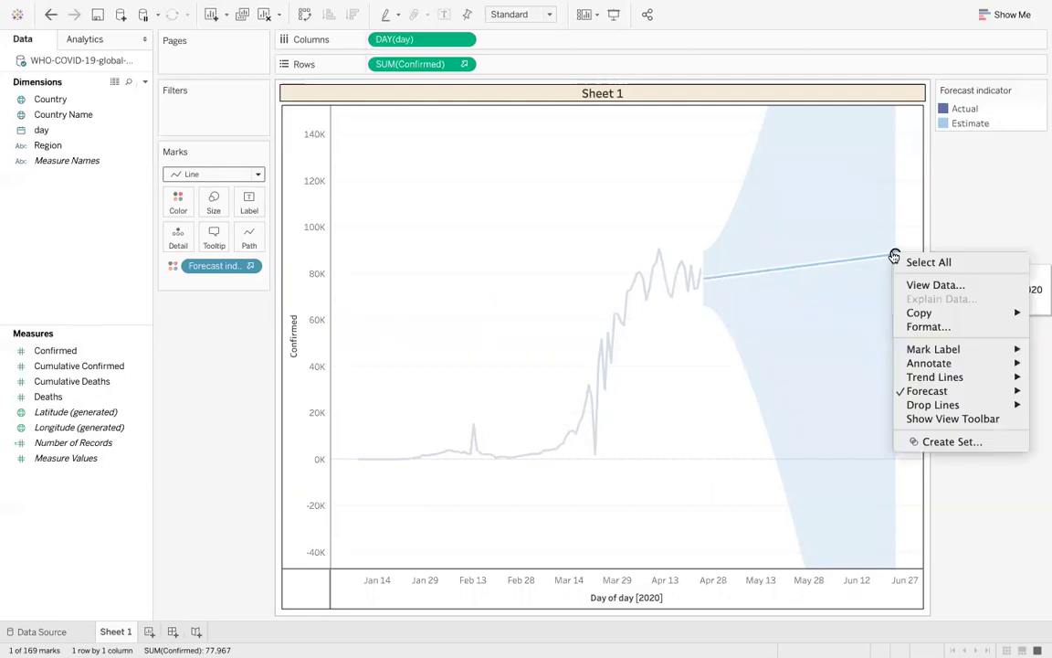
left_click(704, 281)
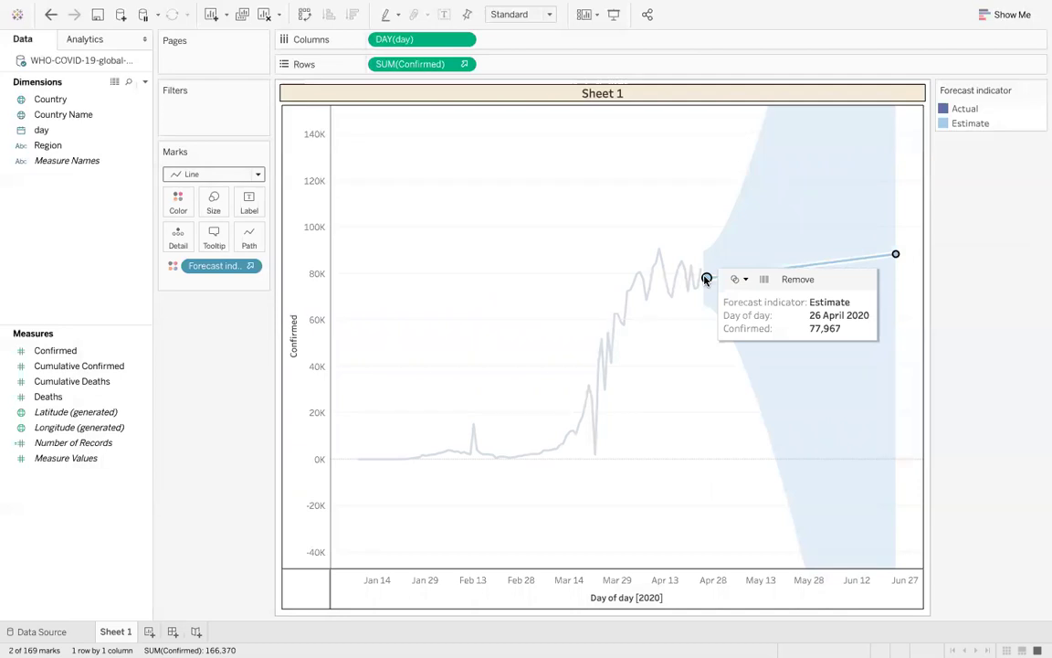
left_click(706, 279)
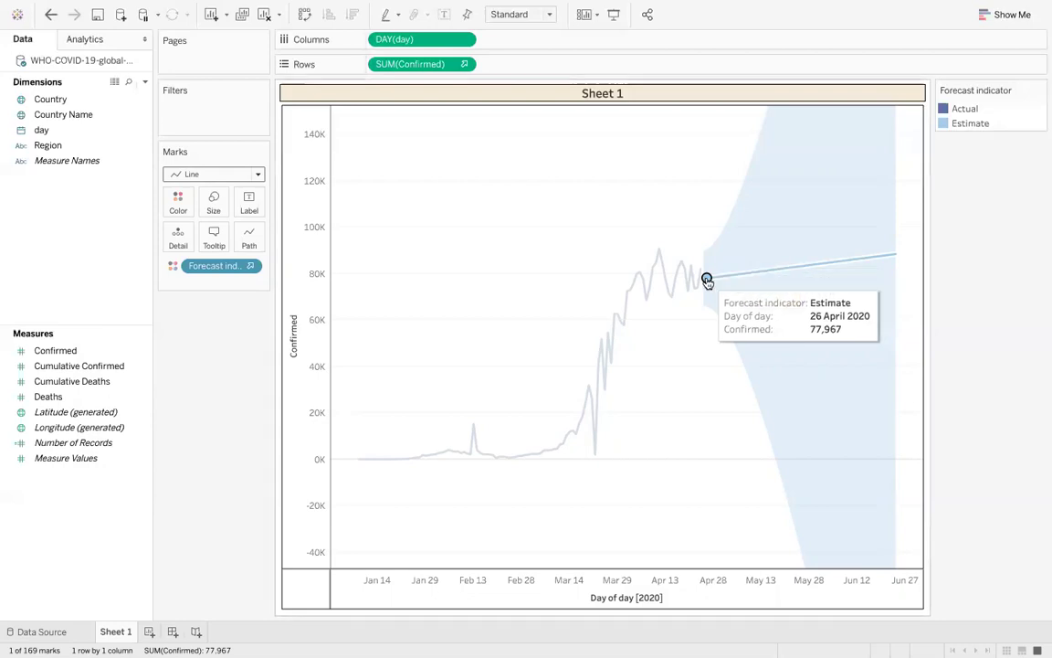
Show linear trend lines from the 26 April mark and inspect the equation Confirmed = 176.891*Day + -7.69588e+06 (R-Squared 1).
right_click(707, 280)
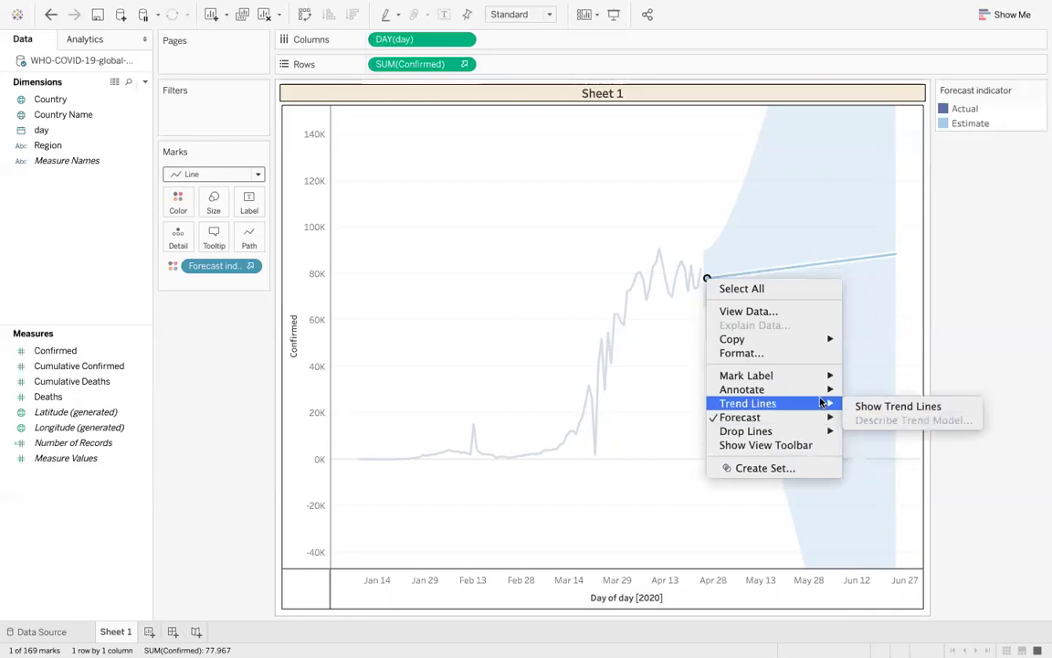
left_click(878, 408)
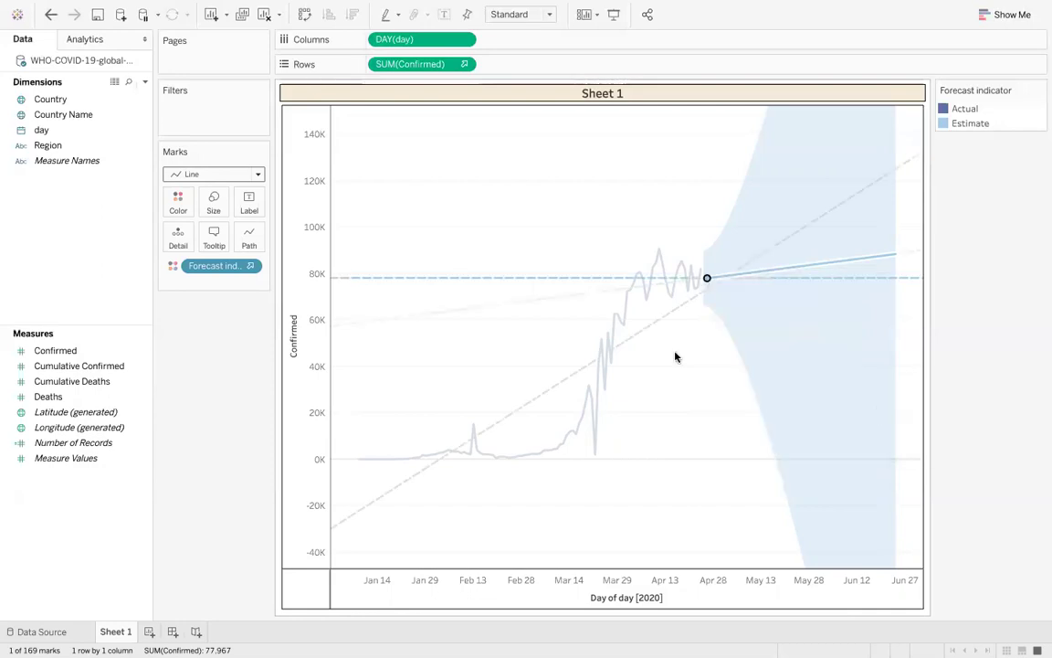
left_click(717, 385)
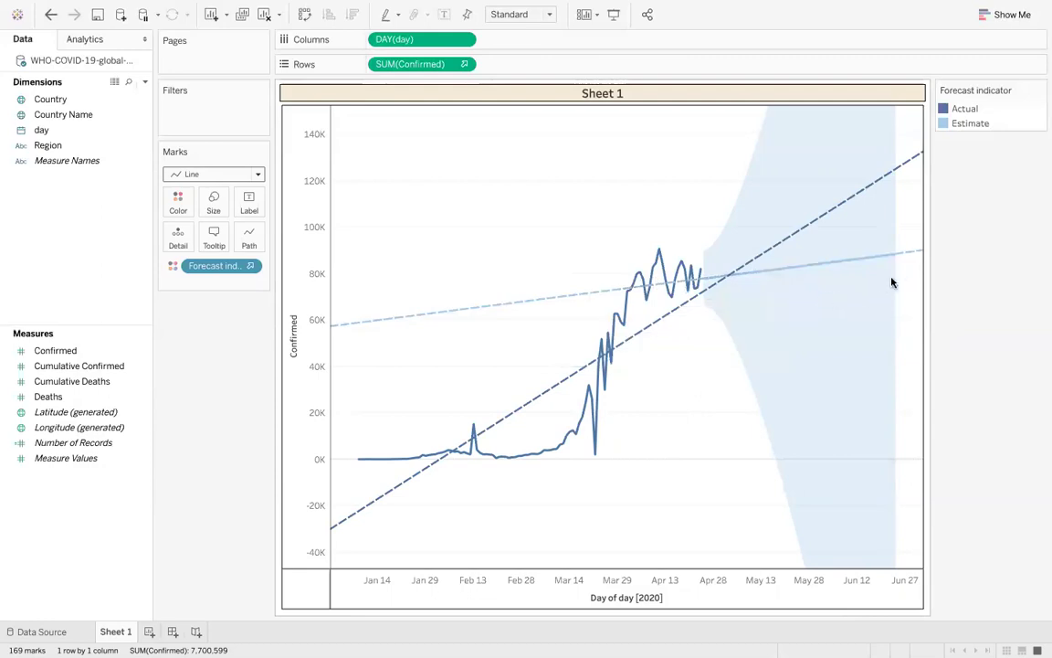
mouse_move(902, 256)
mouse_move(818, 266)
mouse_move(584, 297)
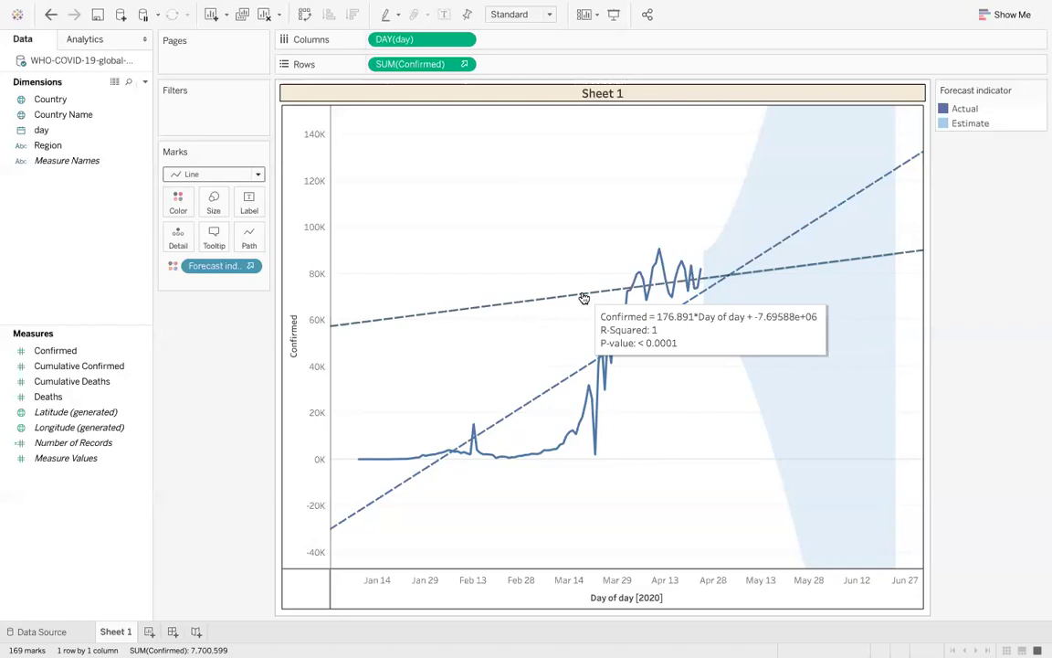
left_click(582, 297)
Move to Chrome's YouTube tab showing the 7-video Daily Dose - Tableau Viz playlist.
key("ctrl+Left")
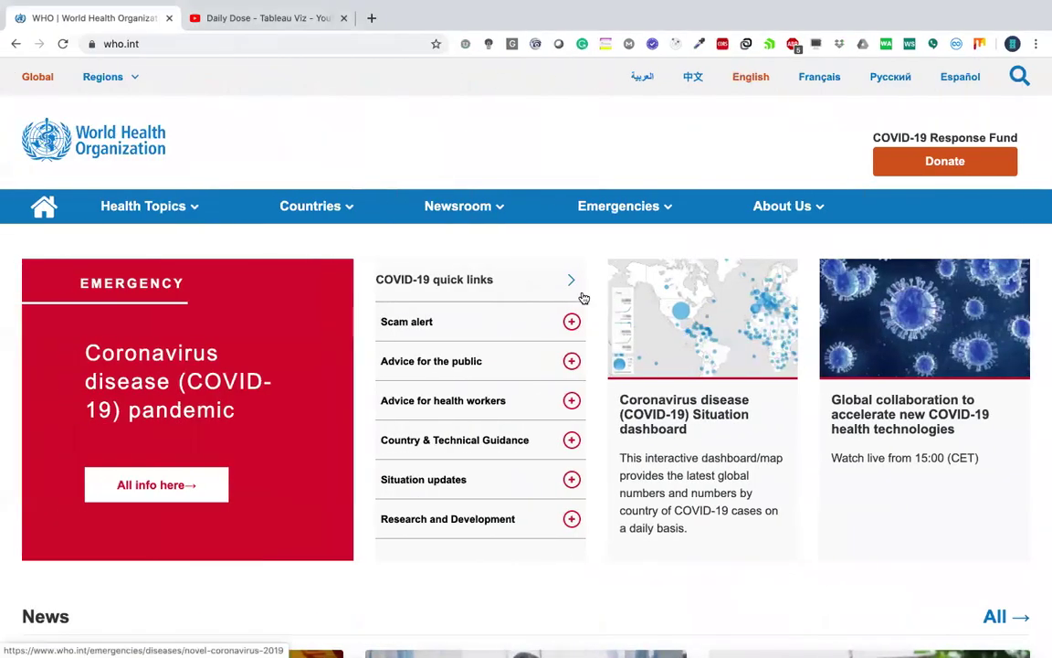
left_click(248, 18)
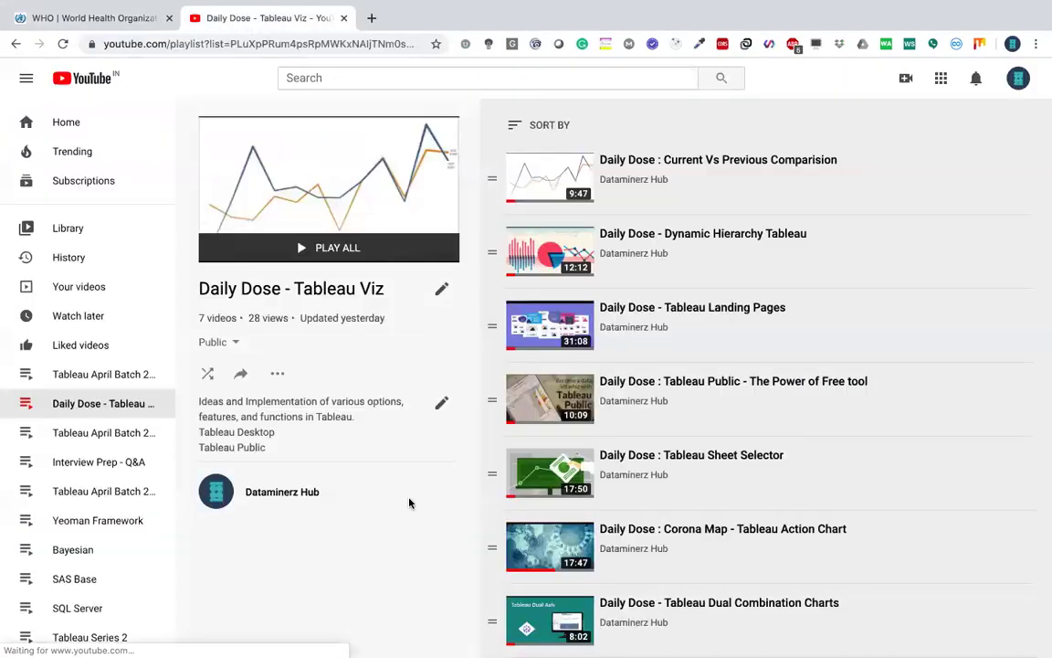